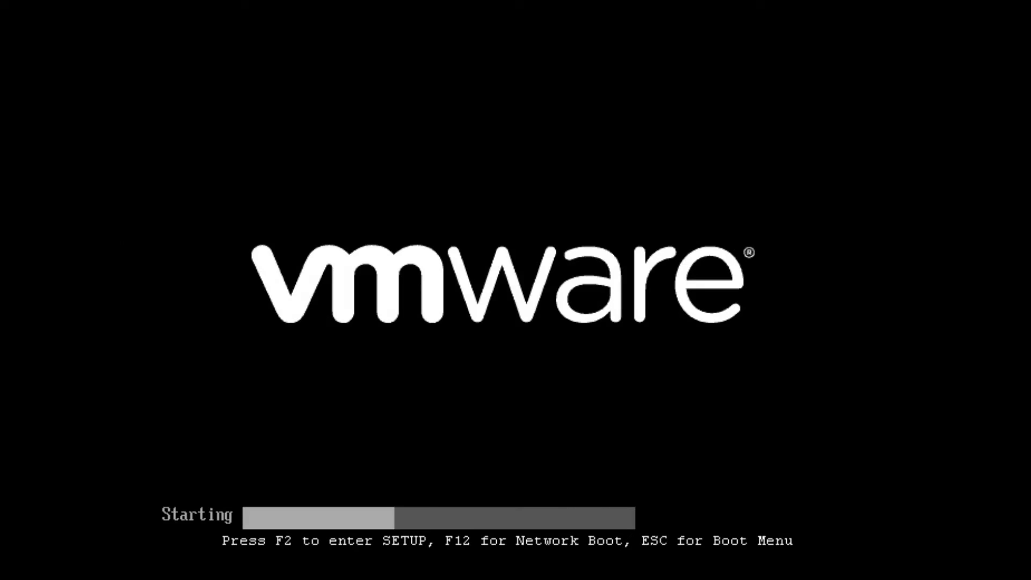
Step: Boot the VM from the CD-ROM drive and start the Install ViciBox_V10 GRUB entry
{"action": "key", "text": "Escape"}
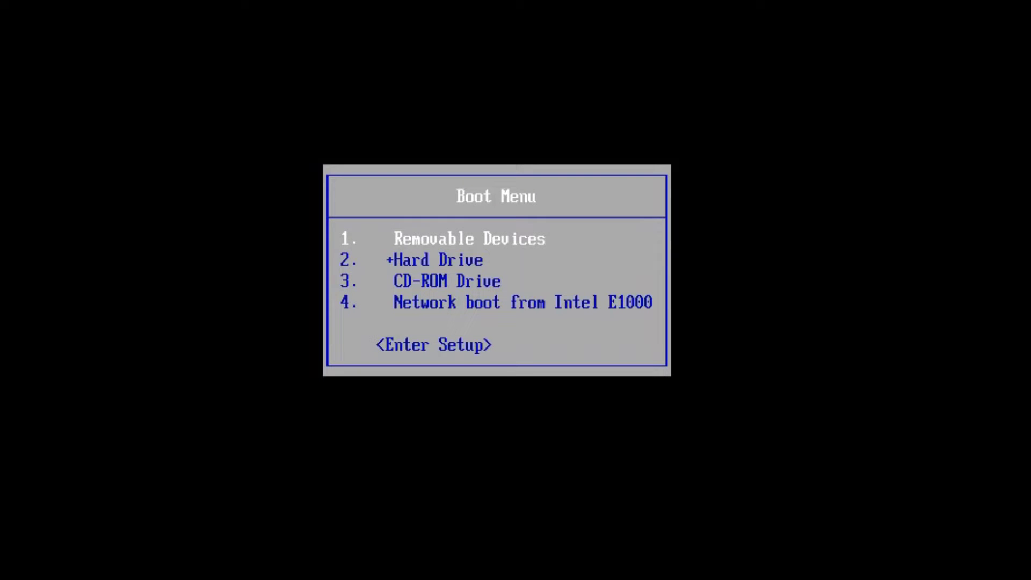
{"action": "key", "text": "Down"}
{"action": "key", "text": "Up"}
{"action": "key", "text": "Down"}
{"action": "key", "text": "Down"}
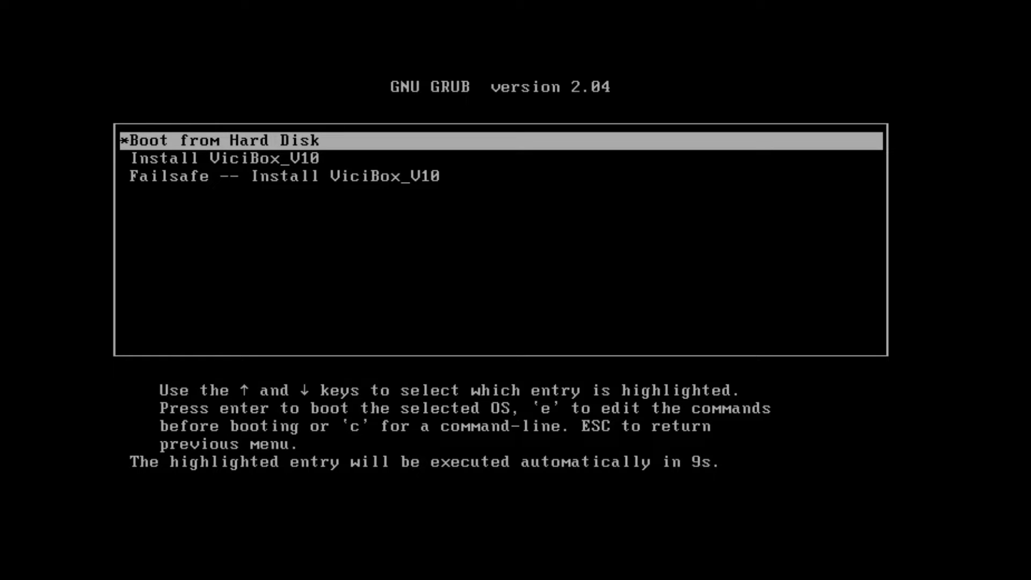
{"action": "key", "text": "Down"}
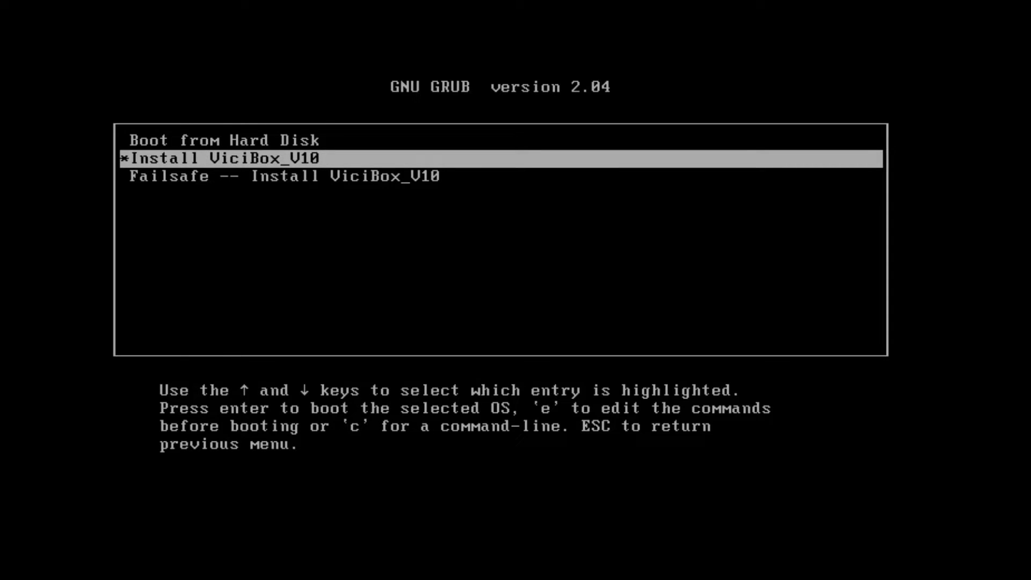
{"action": "key", "text": "Return"}
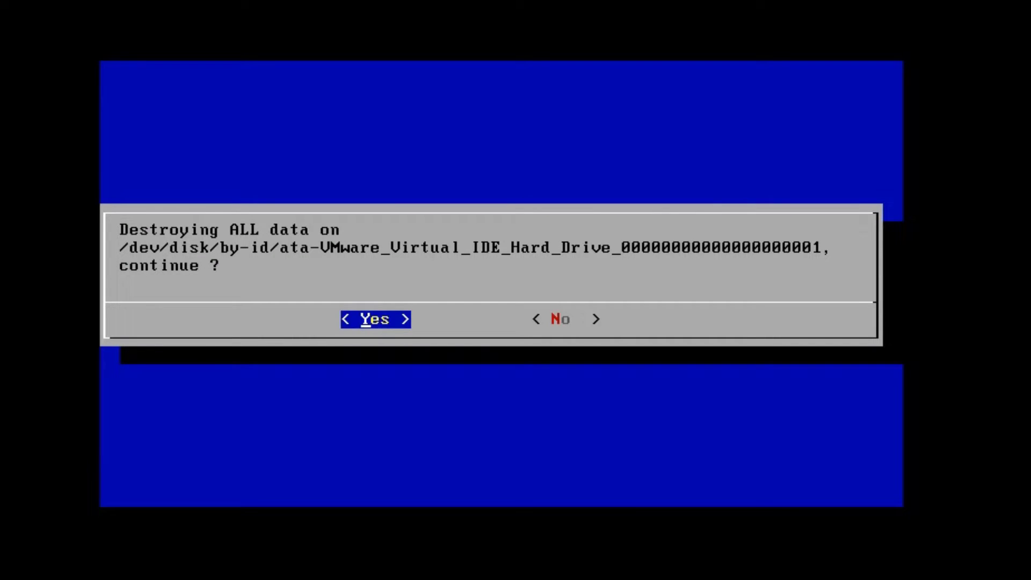
Step: Confirm destroying all data on the virtual disk so ViciBox 10 installs
{"action": "key", "text": "Right"}
{"action": "key", "text": "Left"}
{"action": "key", "text": "Return"}
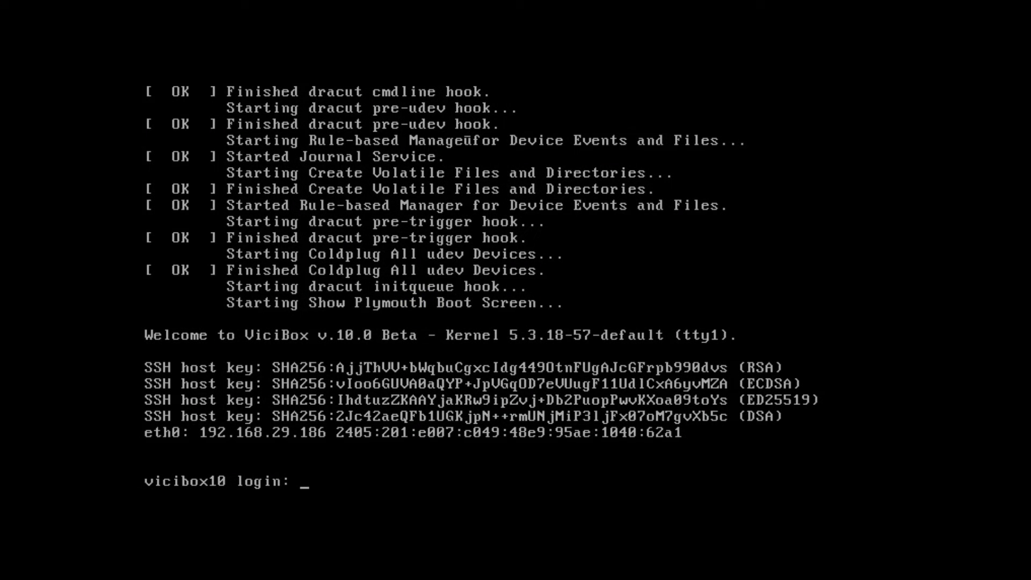
Step: Log in to the ViciBox console as root
{"action": "type", "text": "root"}
{"action": "key", "text": "Return"}
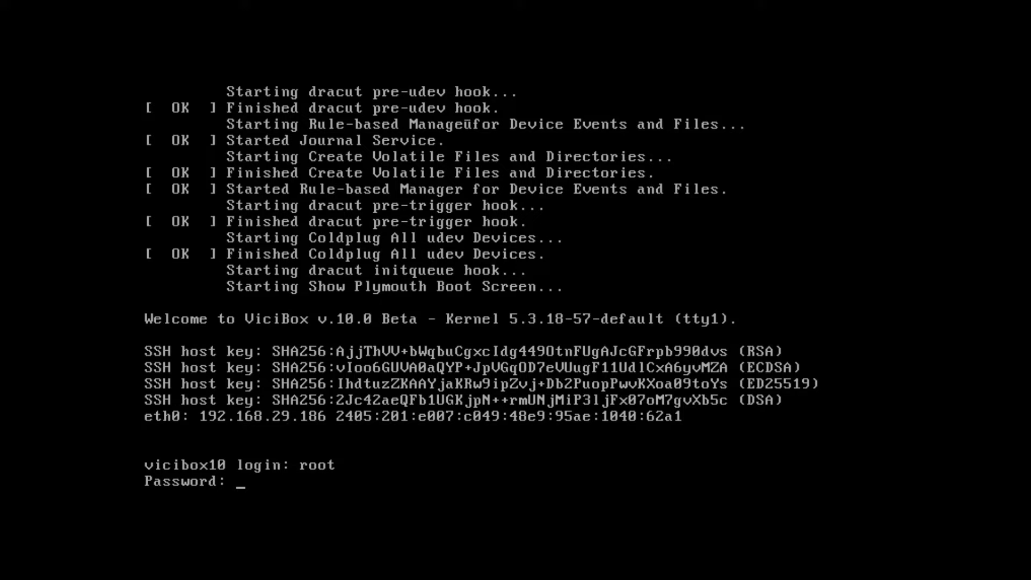
{"action": "key", "text": "Return"}
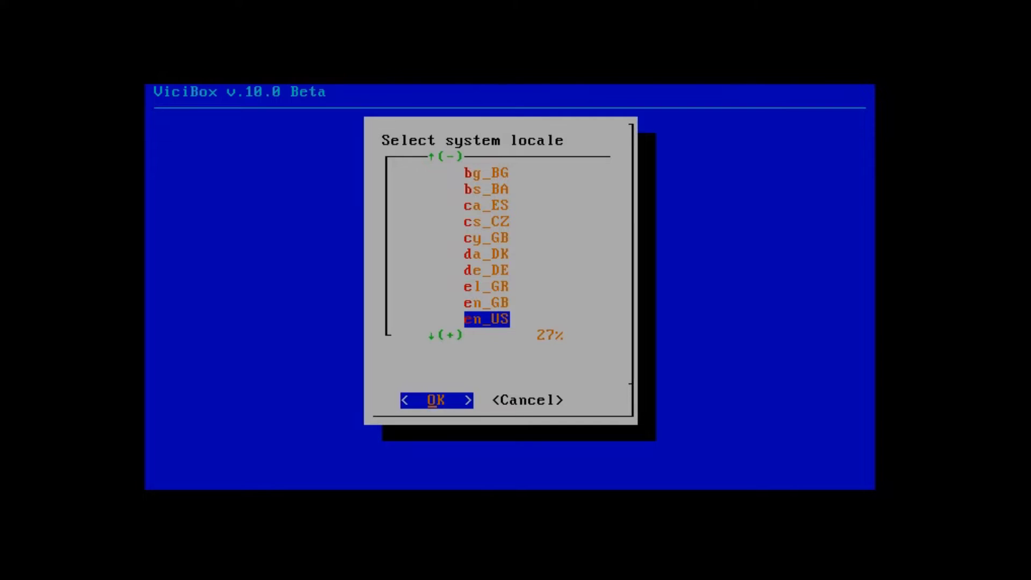
Step: Keep the en_US locale and us keyboard layout, then read through the openSUSE license
{"action": "key", "text": "Return"}
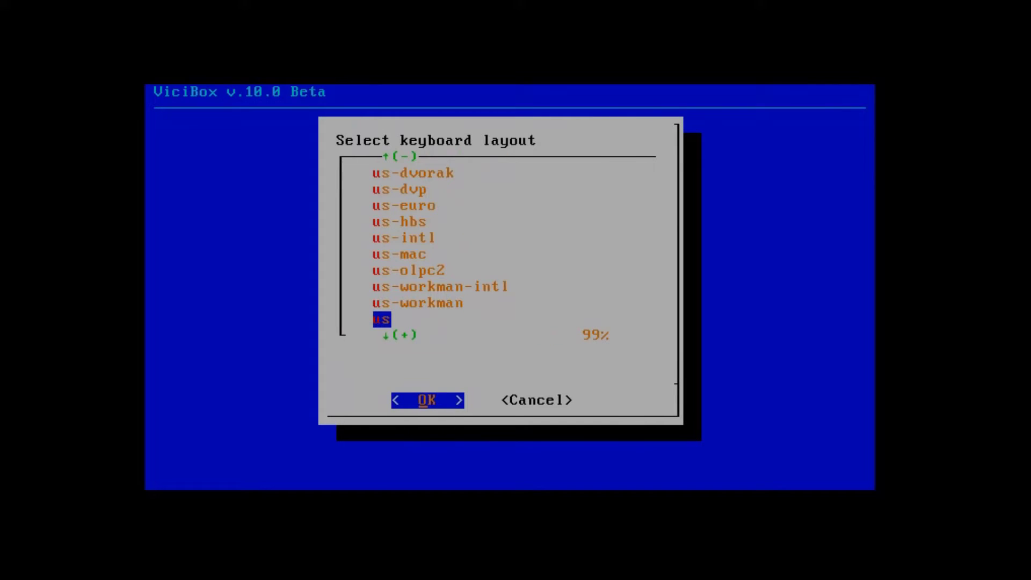
{"action": "key", "text": "Return"}
{"action": "key", "text": "Down"}
{"action": "key", "text": "Down"}
{"action": "key", "text": "Down"}
{"action": "key", "text": "Down"}
{"action": "key", "text": "Down"}
{"action": "key", "text": "Down"}
{"action": "key", "text": "Down"}
{"action": "key", "text": "Down"}
{"action": "key", "text": "Down"}
{"action": "key", "text": "Down"}
{"action": "key", "text": "Down"}
{"action": "key", "text": "Down"}
{"action": "key", "text": "Down"}
{"action": "key", "text": "Down"}
{"action": "key", "text": "Down"}
{"action": "key", "text": "Down"}
{"action": "key", "text": "Down"}
{"action": "key", "text": "Down"}
{"action": "key", "text": "Down"}
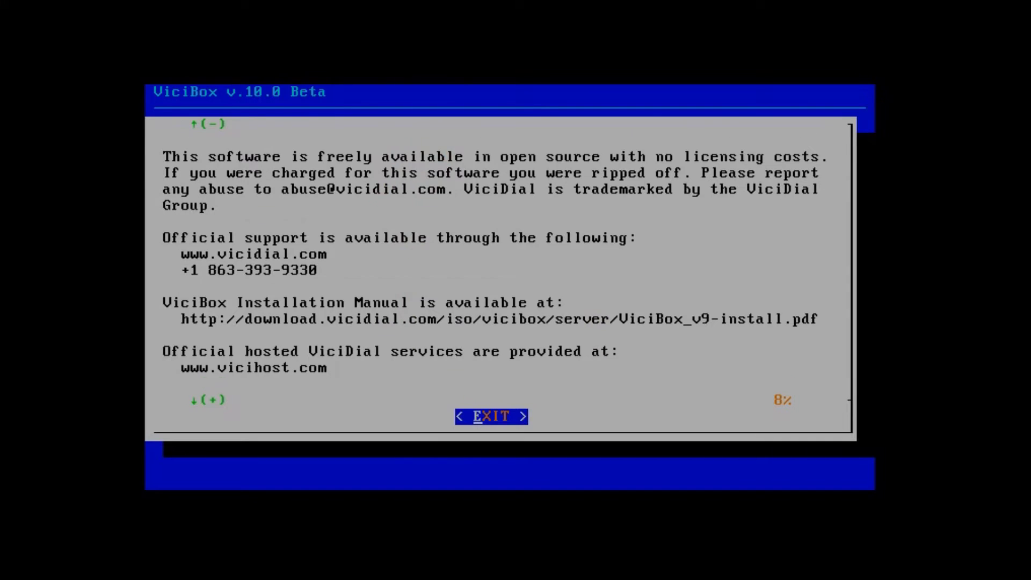
{"action": "key", "text": "Return"}
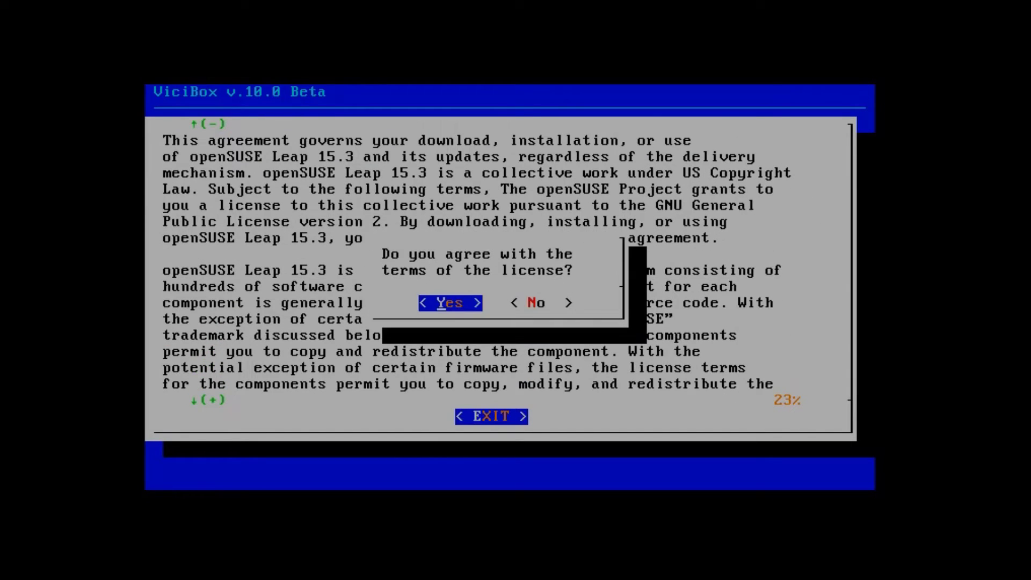
Step: Accept the license and set the time zone to America/New_York
{"action": "key", "text": "Return"}
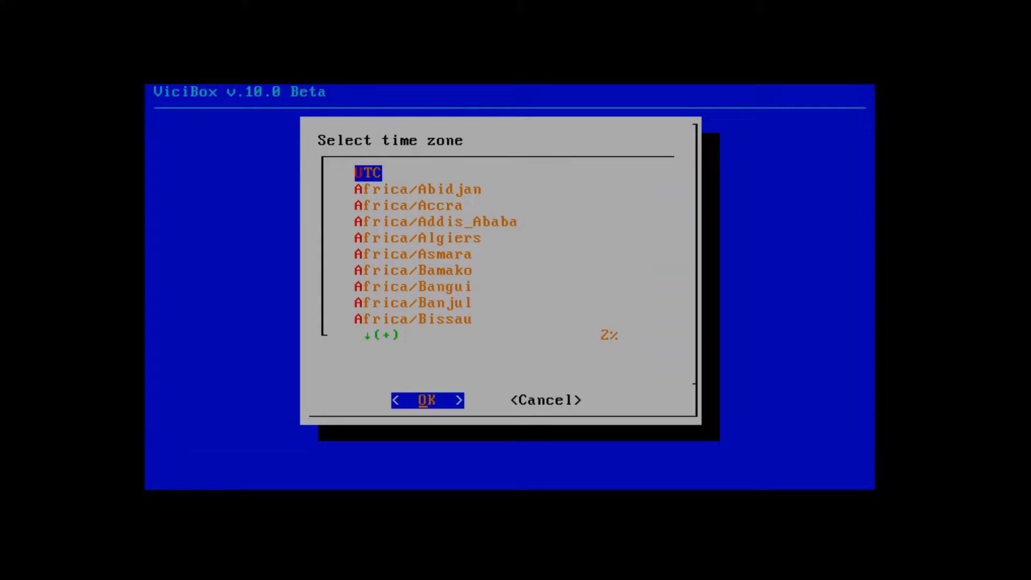
{"action": "key", "text": "Down"}
{"action": "key", "text": "Down"}
{"action": "key", "text": "Down"}
{"action": "key", "text": "Down"}
{"action": "key", "text": "Down"}
{"action": "key", "text": "Down"}
{"action": "key", "text": "Down"}
{"action": "key", "text": "Down"}
{"action": "key", "text": "Down"}
{"action": "key", "text": "Down"}
{"action": "key", "text": "Down"}
{"action": "key", "text": "Down"}
{"action": "key", "text": "Down"}
{"action": "key", "text": "Down"}
{"action": "key", "text": "Down"}
{"action": "key", "text": "Down"}
{"action": "key", "text": "Down"}
{"action": "key", "text": "Down"}
{"action": "key", "text": "Down"}
{"action": "key", "text": "Down"}
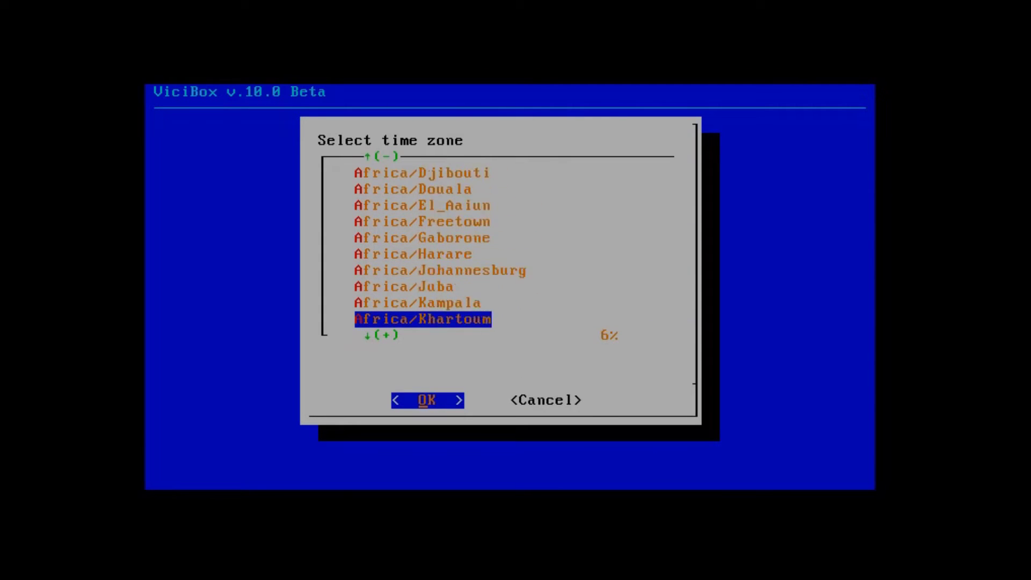
{"action": "key", "text": "Down"}
{"action": "key", "text": "Down"}
{"action": "key", "text": "Down"}
{"action": "key", "text": "Down"}
{"action": "key", "text": "Down"}
{"action": "key", "text": "Down"}
{"action": "key", "text": "Down"}
{"action": "key", "text": "Down"}
{"action": "key", "text": "Down"}
{"action": "key", "text": "Down"}
{"action": "key", "text": "Down"}
{"action": "key", "text": "Down"}
{"action": "key", "text": "Down"}
{"action": "key", "text": "Down"}
{"action": "key", "text": "Down"}
{"action": "key", "text": "Down"}
{"action": "key", "text": "Down"}
{"action": "key", "text": "Down"}
{"action": "key", "text": "Down"}
{"action": "key", "text": "Down"}
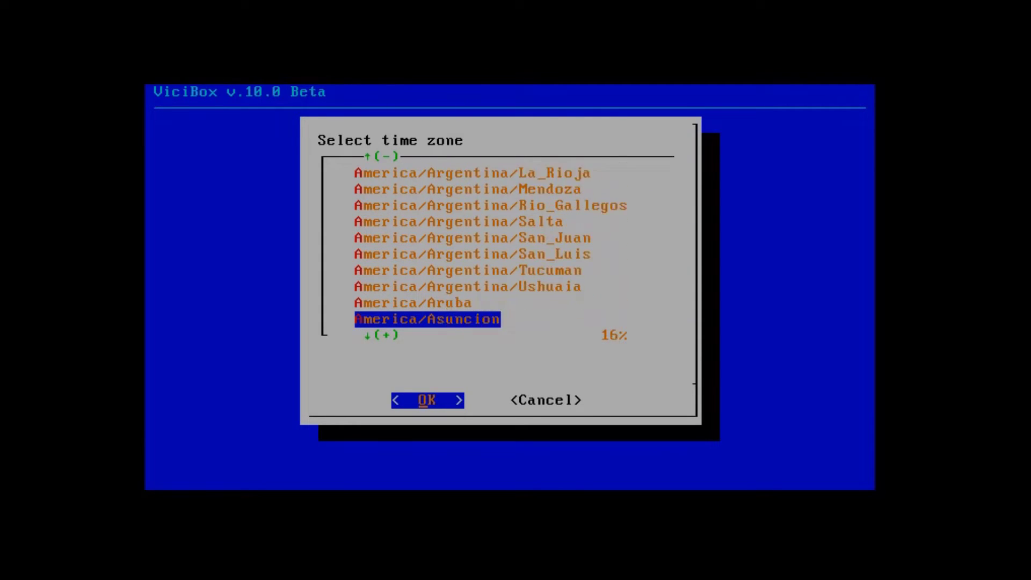
{"action": "key", "text": "Down"}
{"action": "key", "text": "Down"}
{"action": "key", "text": "Down"}
{"action": "key", "text": "Down"}
{"action": "key", "text": "Down"}
{"action": "key", "text": "Down"}
{"action": "key", "text": "Down"}
{"action": "key", "text": "Down"}
{"action": "key", "text": "Down"}
{"action": "key", "text": "Down"}
{"action": "key", "text": "Down"}
{"action": "key", "text": "Down"}
{"action": "key", "text": "Down"}
{"action": "key", "text": "Down"}
{"action": "key", "text": "Down"}
{"action": "key", "text": "Down"}
{"action": "key", "text": "Down"}
{"action": "key", "text": "Down"}
{"action": "key", "text": "Down"}
{"action": "key", "text": "Down"}
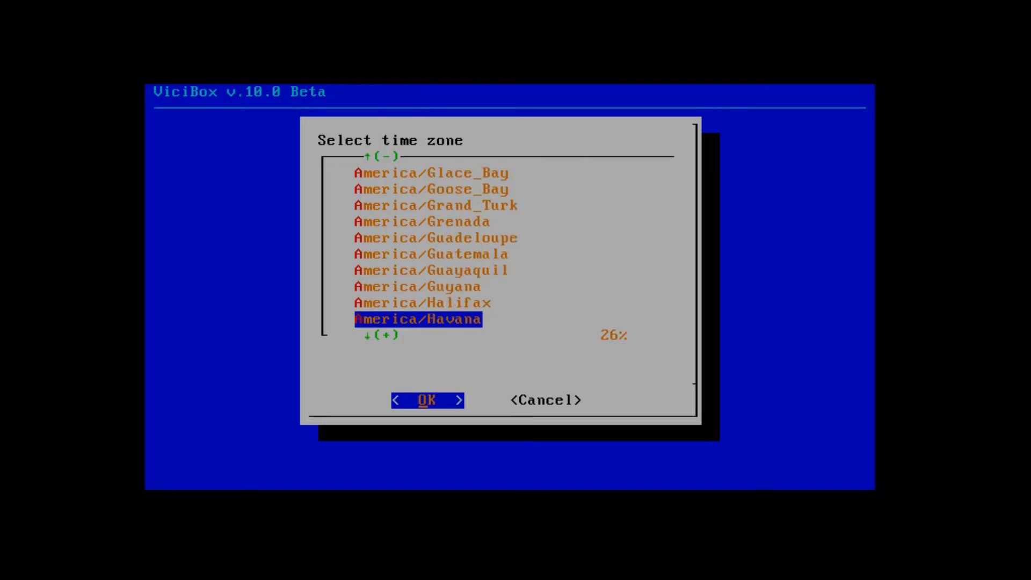
{"action": "key", "text": "Down"}
{"action": "key", "text": "Down"}
{"action": "key", "text": "Down"}
{"action": "key", "text": "Down"}
{"action": "key", "text": "Down"}
{"action": "key", "text": "Down"}
{"action": "key", "text": "Down"}
{"action": "key", "text": "Down"}
{"action": "key", "text": "Down"}
{"action": "key", "text": "Down"}
{"action": "key", "text": "Down"}
{"action": "key", "text": "Down"}
{"action": "key", "text": "Down"}
{"action": "key", "text": "Down"}
{"action": "key", "text": "Down"}
{"action": "key", "text": "Down"}
{"action": "key", "text": "Down"}
{"action": "key", "text": "Down"}
{"action": "key", "text": "Down"}
{"action": "key", "text": "Down"}
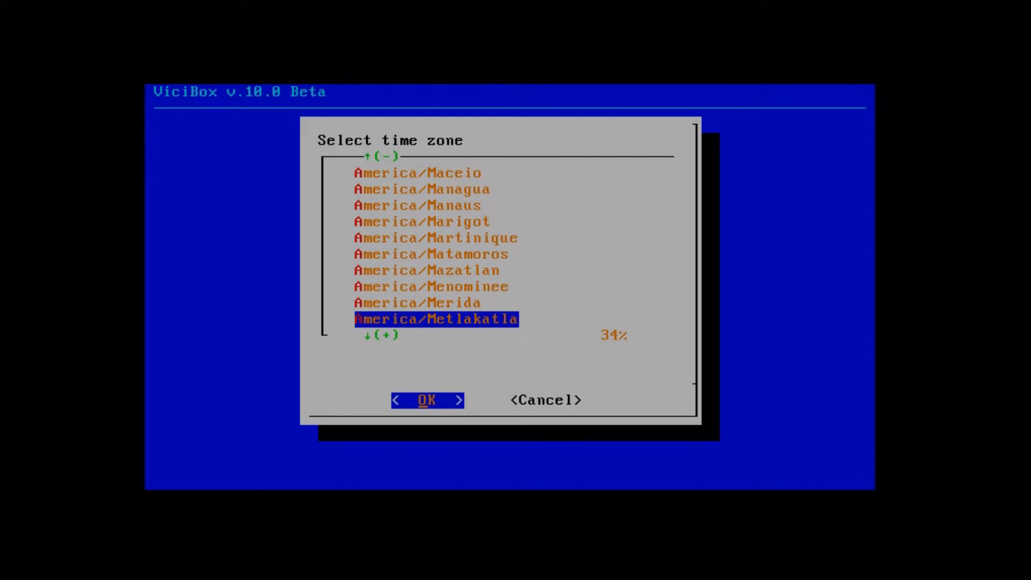
{"action": "key", "text": "Down"}
{"action": "key", "text": "Down"}
{"action": "key", "text": "Down"}
{"action": "key", "text": "Down"}
{"action": "key", "text": "Down"}
{"action": "key", "text": "Down"}
{"action": "key", "text": "Down"}
{"action": "key", "text": "Down"}
{"action": "key", "text": "Down"}
{"action": "key", "text": "Up"}
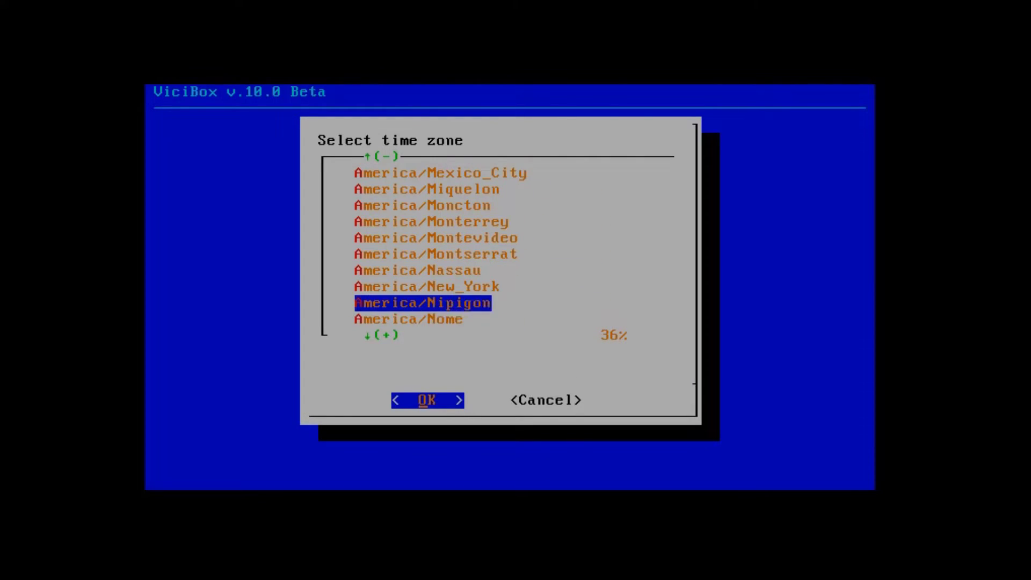
{"action": "key", "text": "Up"}
{"action": "key", "text": "Return"}
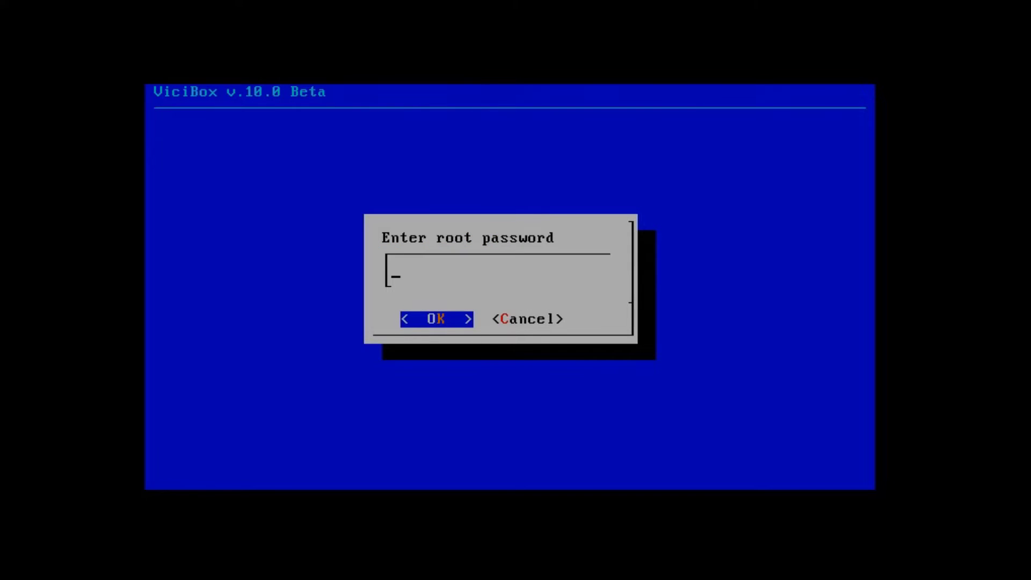
Step: Enter and confirm the new root password to apply the first-boot settings
{"action": "key", "text": "Return"}
{"action": "key", "text": "Return"}
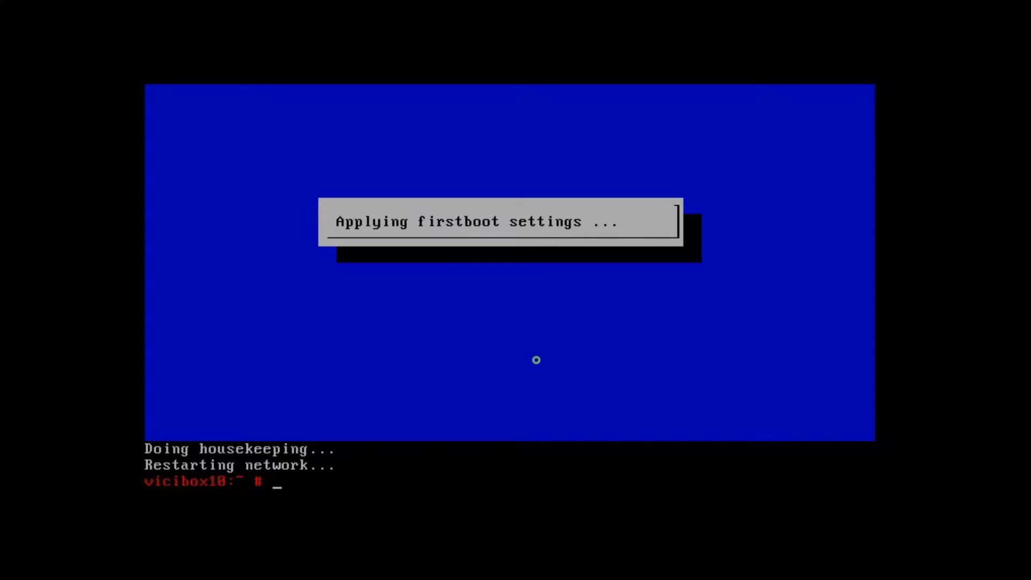
Step: Run yast lan and open the eth0 card's address settings for editing
{"action": "key", "text": "Return"}
{"action": "key", "text": "Return"}
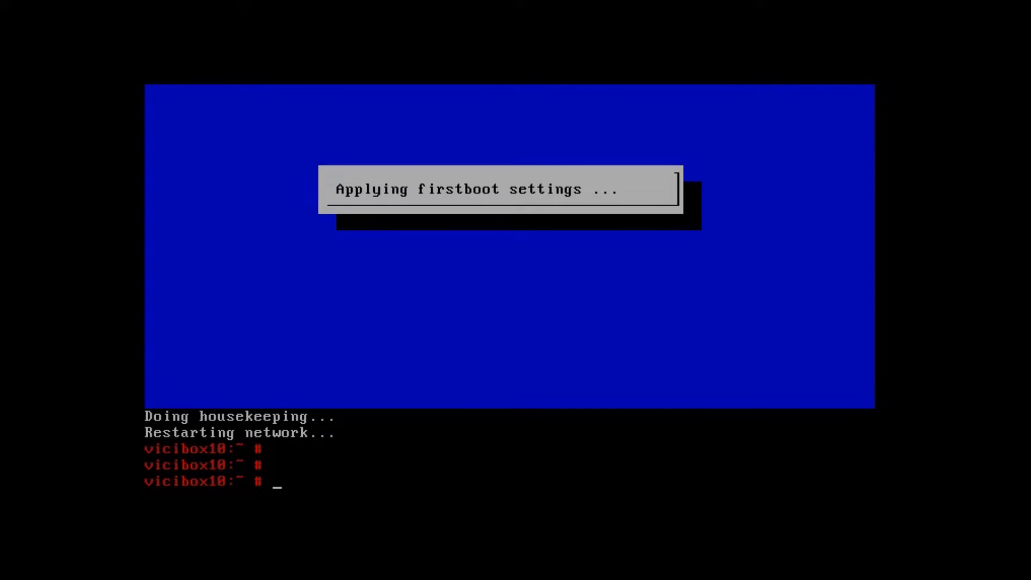
{"action": "type", "text": "yast lan"}
{"action": "key", "text": "Return"}
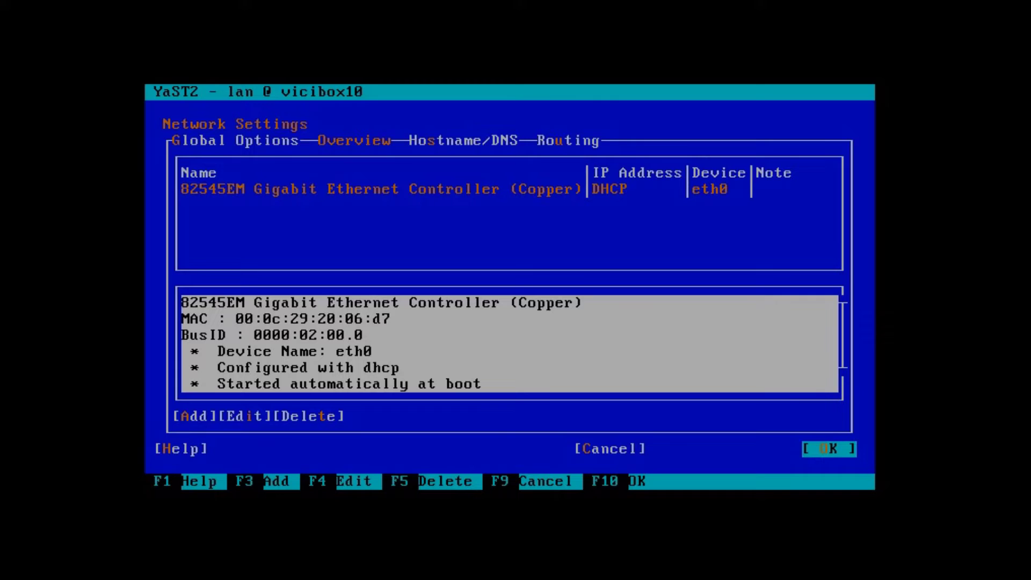
{"action": "left_click", "coordinate": [502, 247]}
{"action": "key", "text": "Tab"}
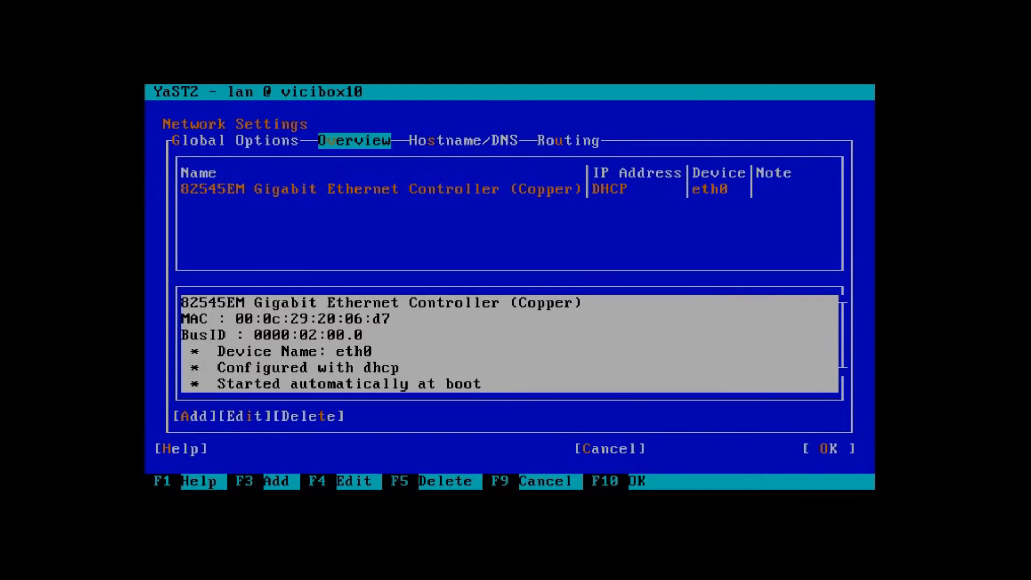
{"action": "key", "text": "Tab"}
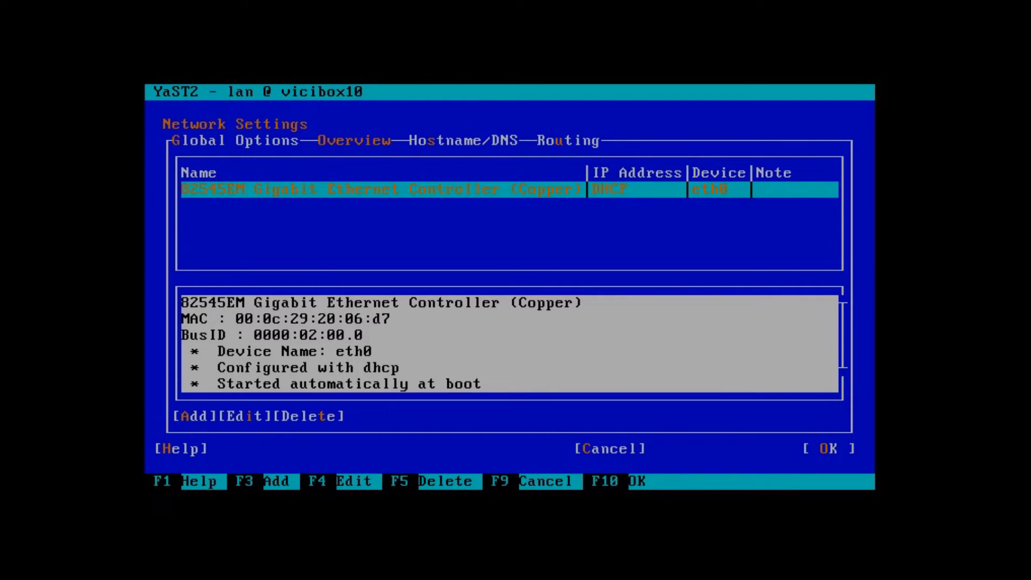
{"action": "key", "text": "alt+i"}
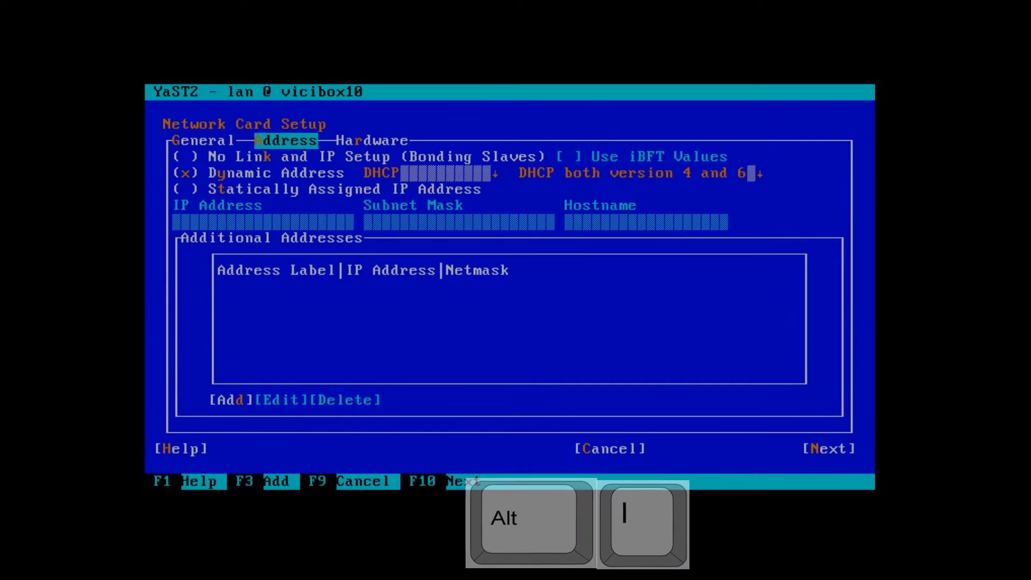
Step: Switch eth0 to static IP 192.168.29.123 with subnet mask 255.255.255.0
{"action": "key", "text": "Tab"}
{"action": "key", "text": "Tab"}
{"action": "key", "text": "Tab"}
{"action": "key", "text": "Tab"}
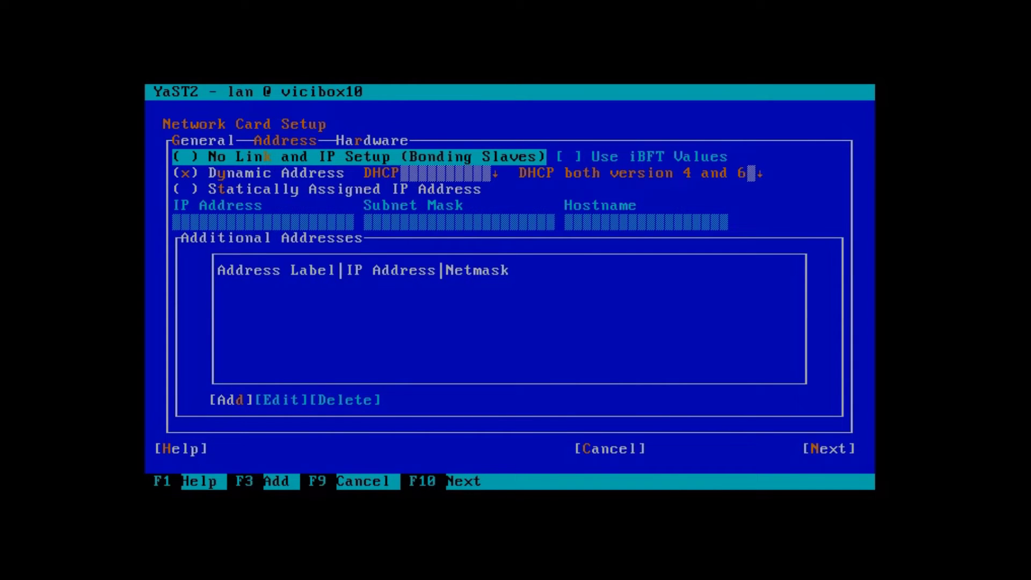
{"action": "key", "text": "Tab"}
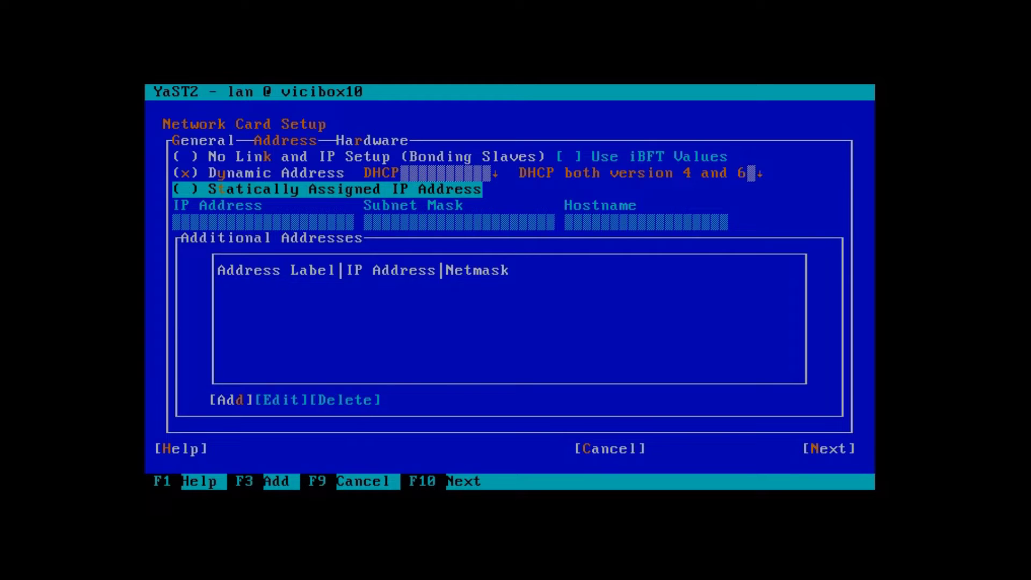
{"action": "key", "text": "space"}
{"action": "key", "text": "Tab"}
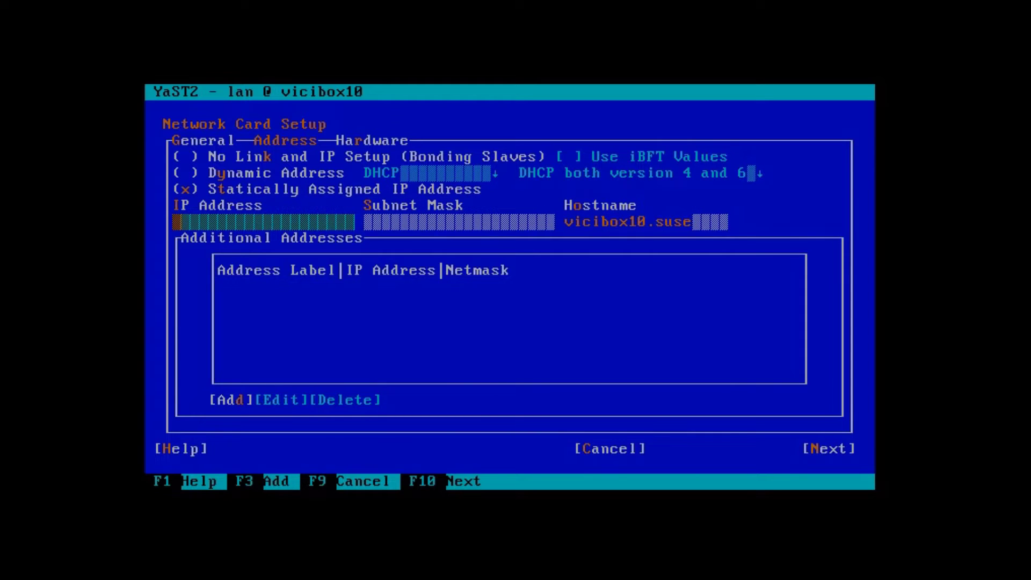
{"action": "type", "text": "192.16"}
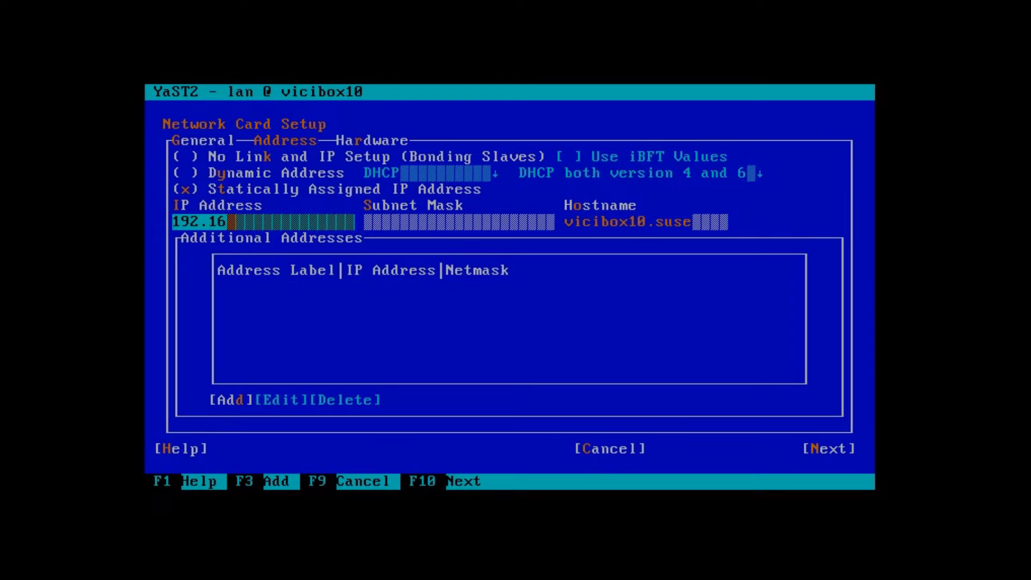
{"action": "type", "text": "8.29.123"}
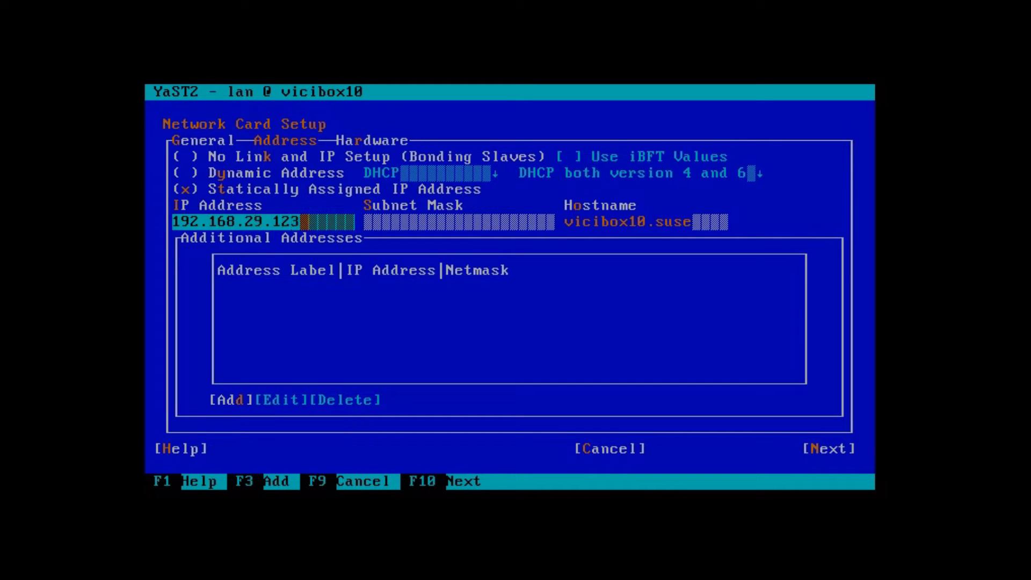
{"action": "key", "text": "Tab"}
{"action": "type", "text": "25"}
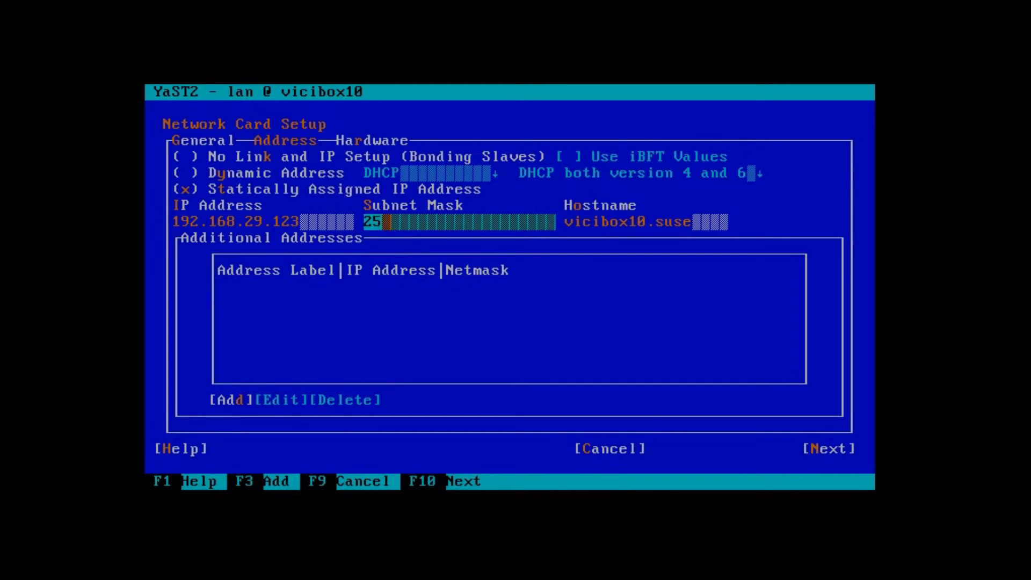
{"action": "type", "text": "5.255.25"}
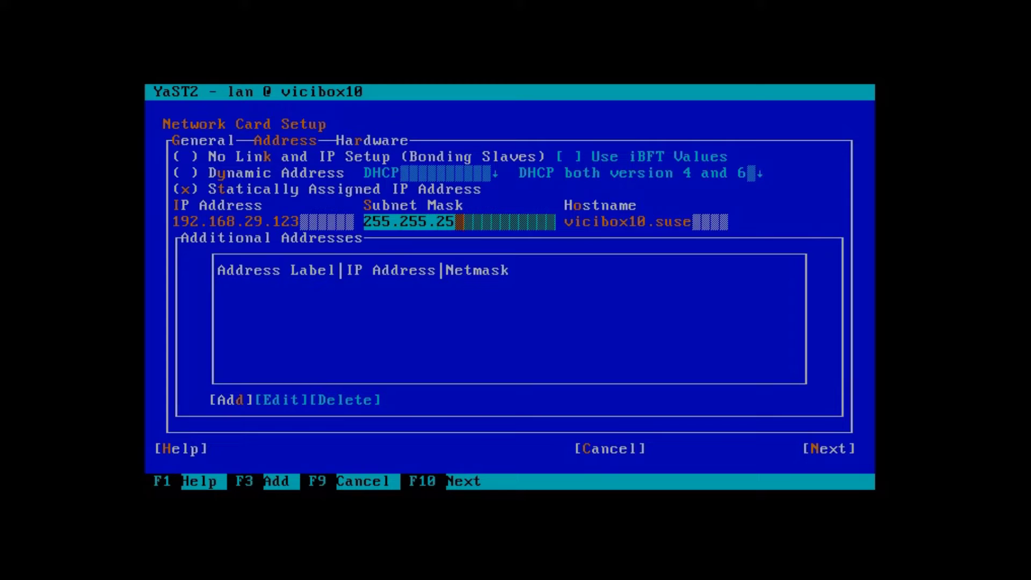
{"action": "type", "text": "5.0"}
Step: Change the hostname to myvicibox.local and apply the card settings
{"action": "key", "text": "Tab"}
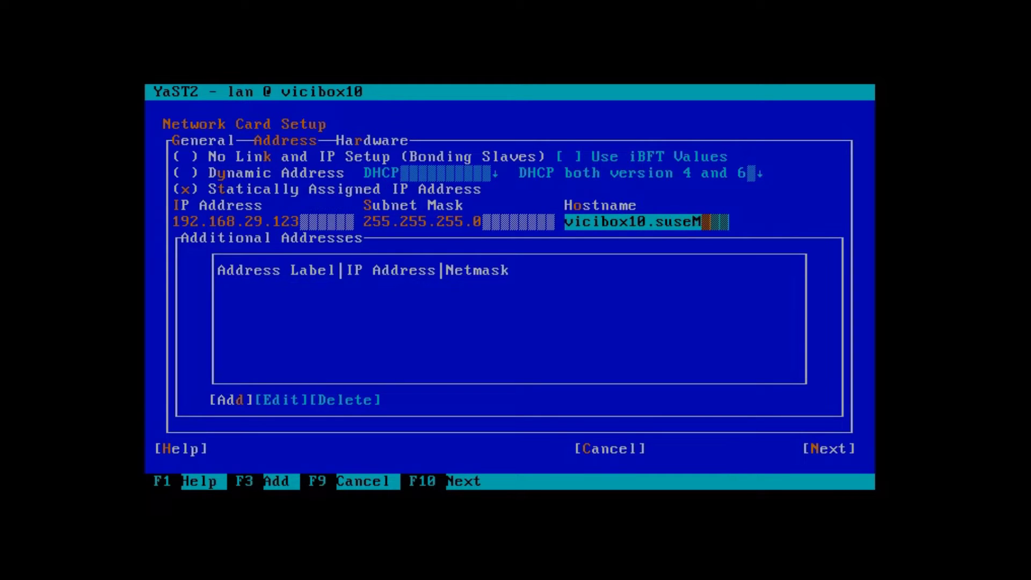
{"action": "key", "text": "BackSpace"}
{"action": "key", "text": "BackSpace"}
{"action": "key", "text": "BackSpace"}
{"action": "key", "text": "BackSpace"}
{"action": "key", "text": "BackSpace"}
{"action": "key", "text": "BackSpace"}
{"action": "key", "text": "BackSpace"}
{"action": "key", "text": "BackSpace"}
{"action": "key", "text": "BackSpace"}
{"action": "key", "text": "BackSpace"}
{"action": "key", "text": "BackSpace"}
{"action": "key", "text": "BackSpace"}
{"action": "key", "text": "BackSpace"}
{"action": "key", "text": "BackSpace"}
{"action": "type", "text": "my"}
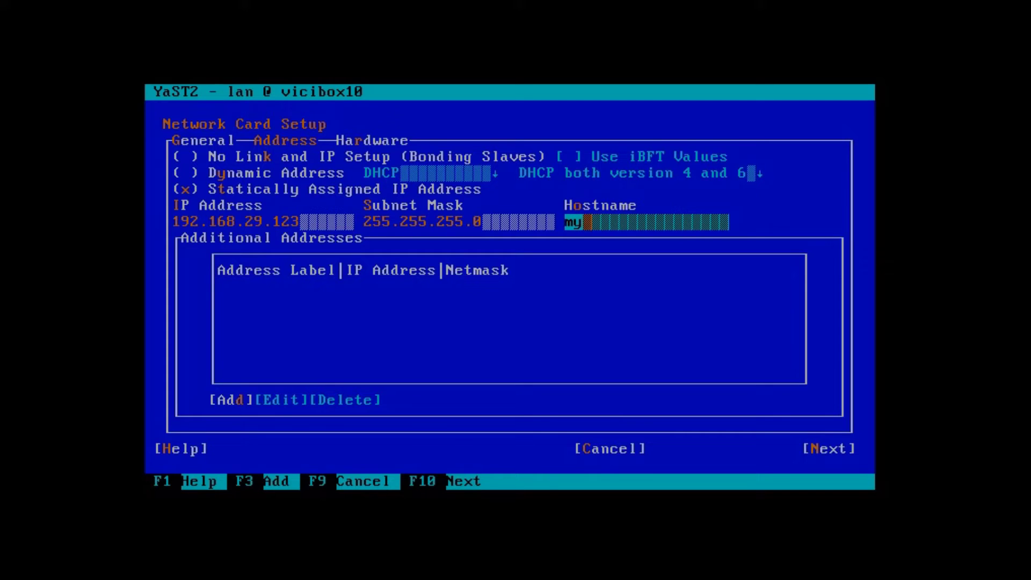
{"action": "type", "text": "vicibox.local"}
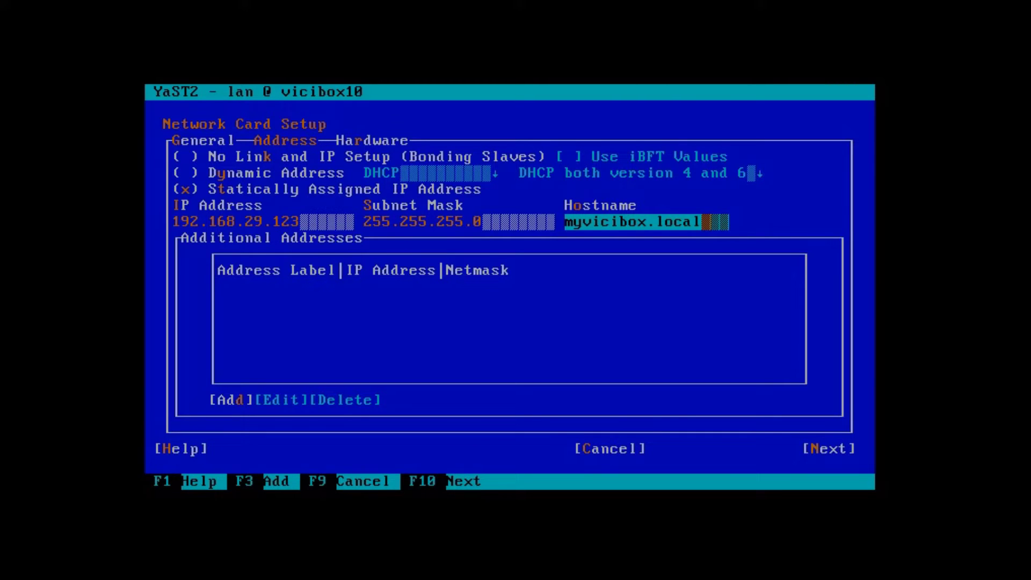
{"action": "key", "text": "Tab"}
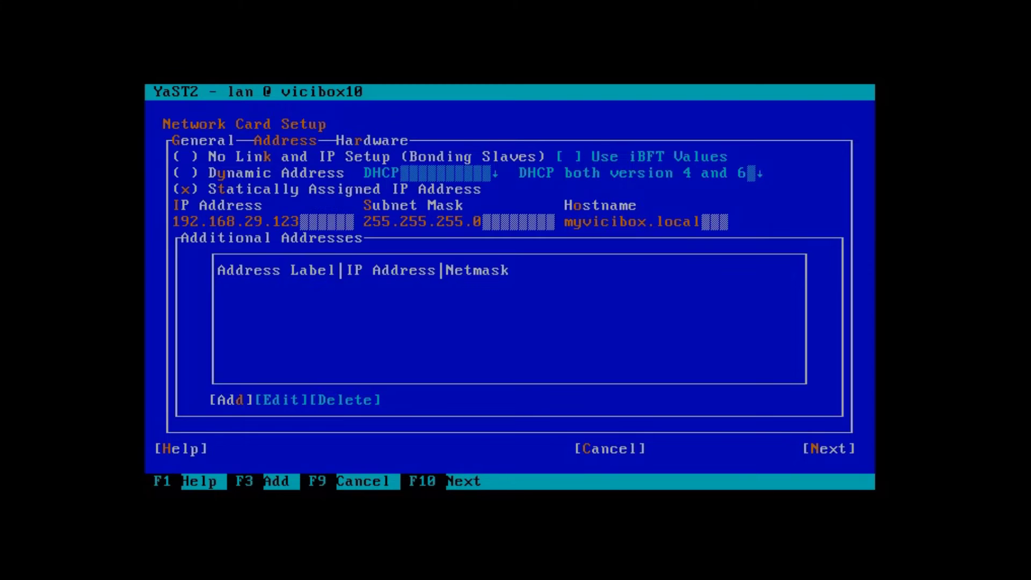
{"action": "key", "text": "F10"}
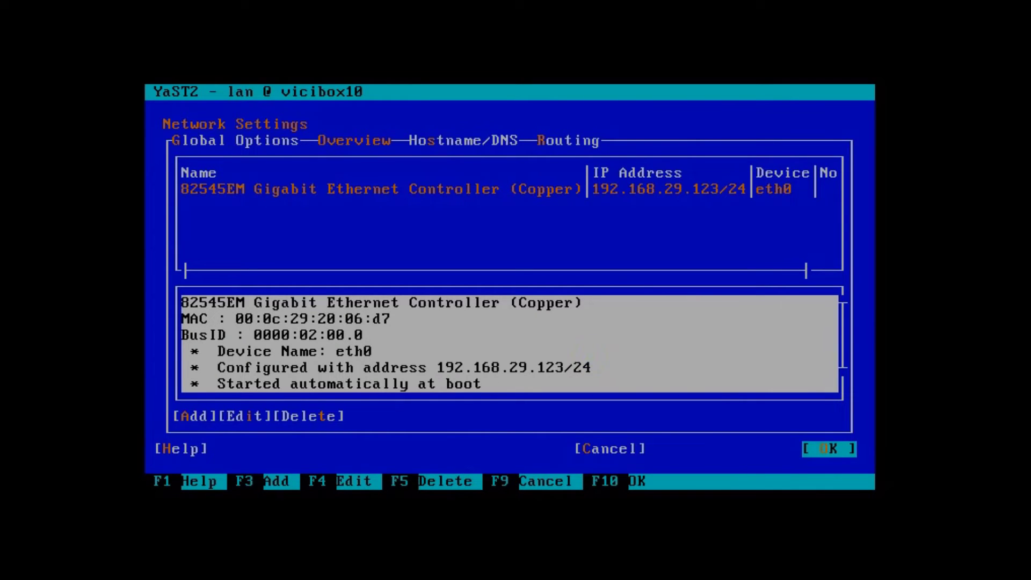
Step: Enable IPv4 forwarding in the routing settings
{"action": "key", "text": "alt+r"}
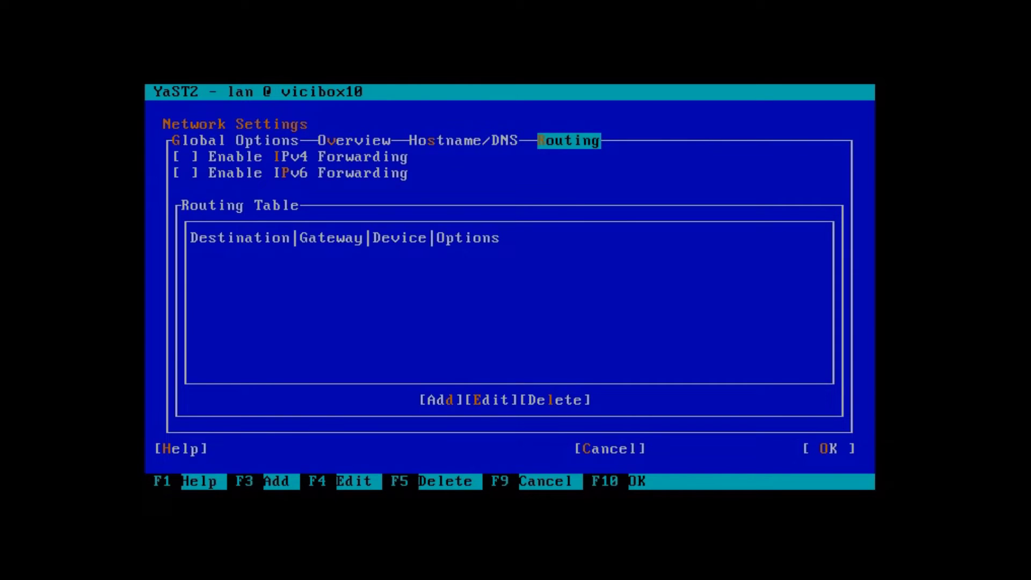
{"action": "key", "text": "Tab"}
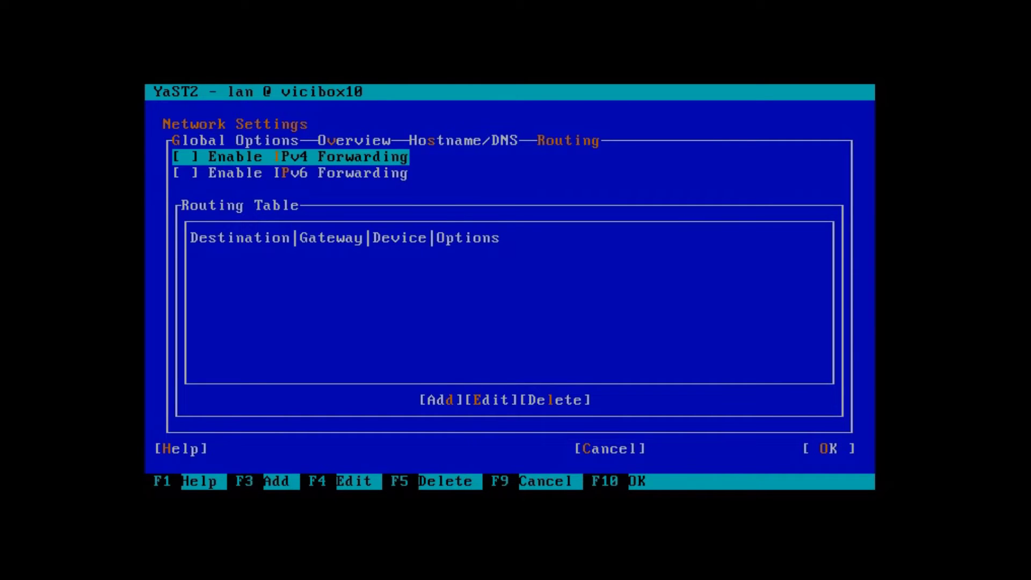
{"action": "key", "text": "space"}
{"action": "key", "text": "Tab"}
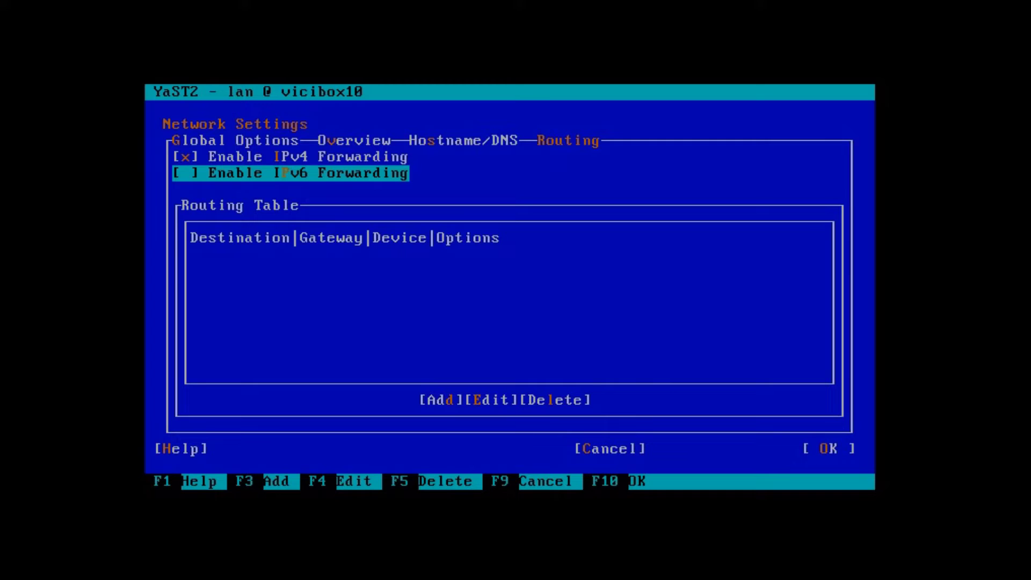
{"action": "key", "text": "Tab"}
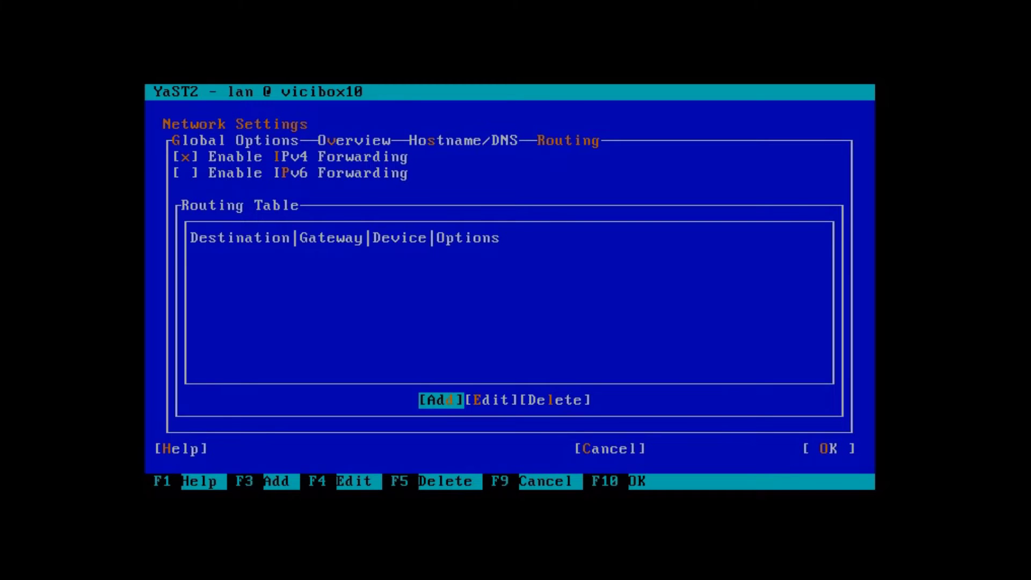
Step: Add a default route through gateway 192.168.29.1 on device eth0
{"action": "key", "text": "Return"}
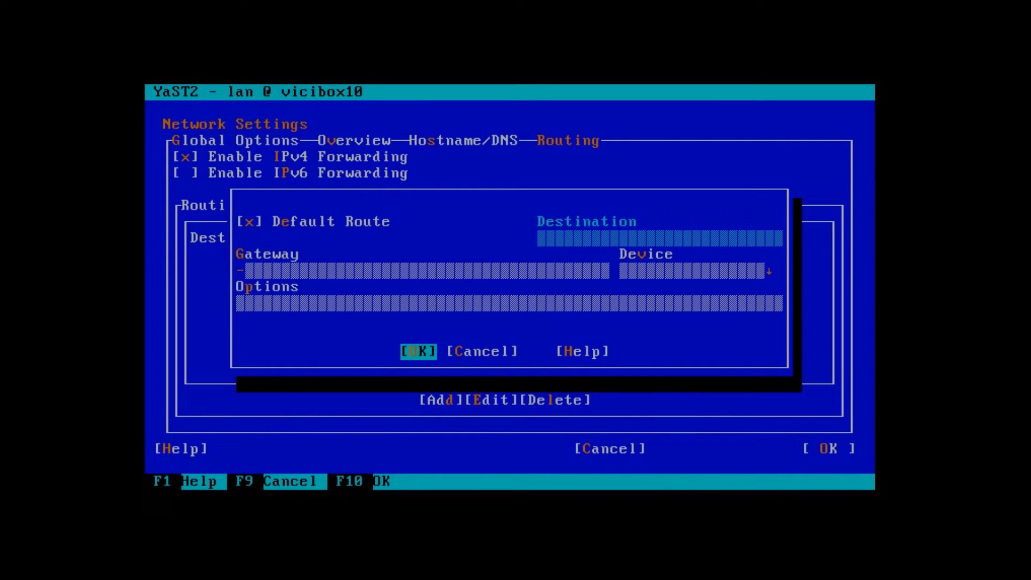
{"action": "key", "text": "Tab"}
{"action": "key", "text": "Tab"}
{"action": "key", "text": "Tab"}
{"action": "key", "text": "Tab"}
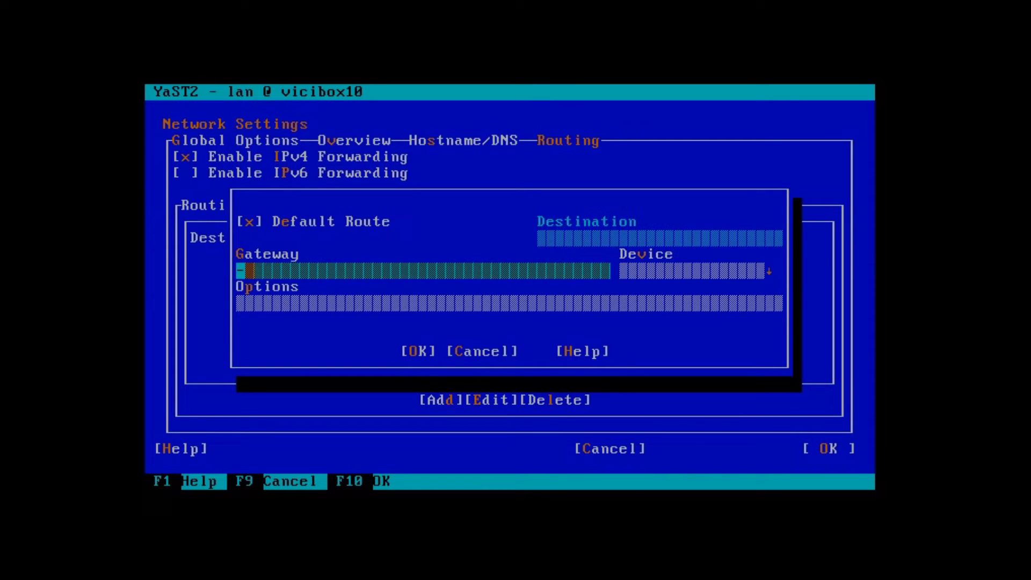
{"action": "key", "text": "Tab"}
{"action": "key", "text": "Tab"}
{"action": "key", "text": "Tab"}
{"action": "key", "text": "Tab"}
{"action": "key", "text": "Tab"}
{"action": "key", "text": "Tab"}
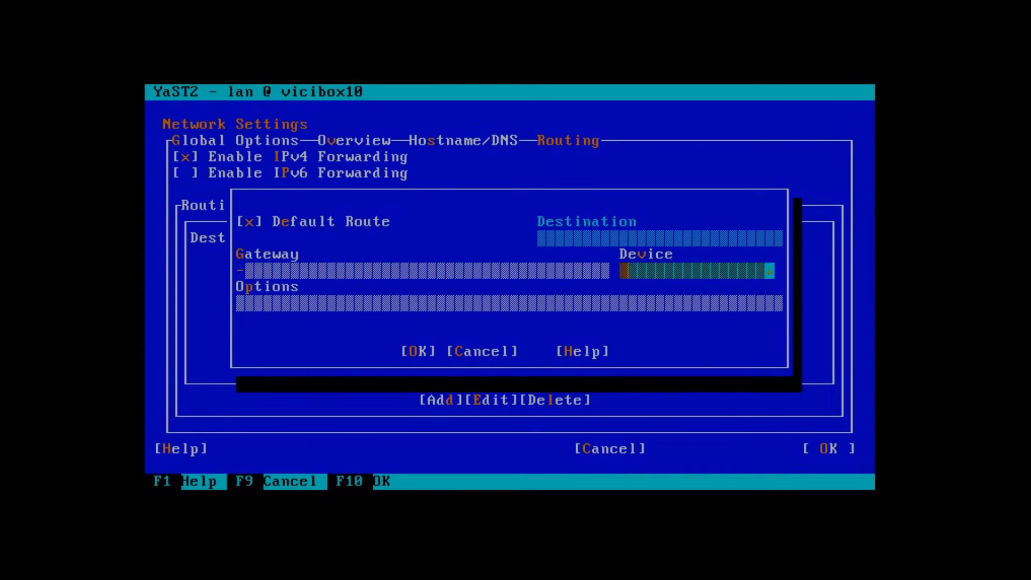
{"action": "key", "text": "Tab"}
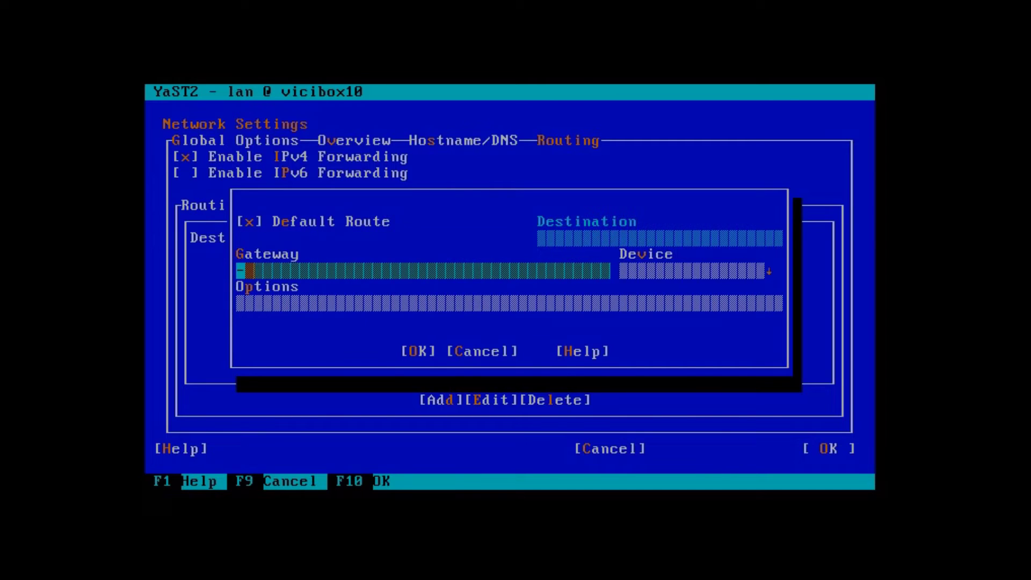
{"action": "type", "text": "192168"}
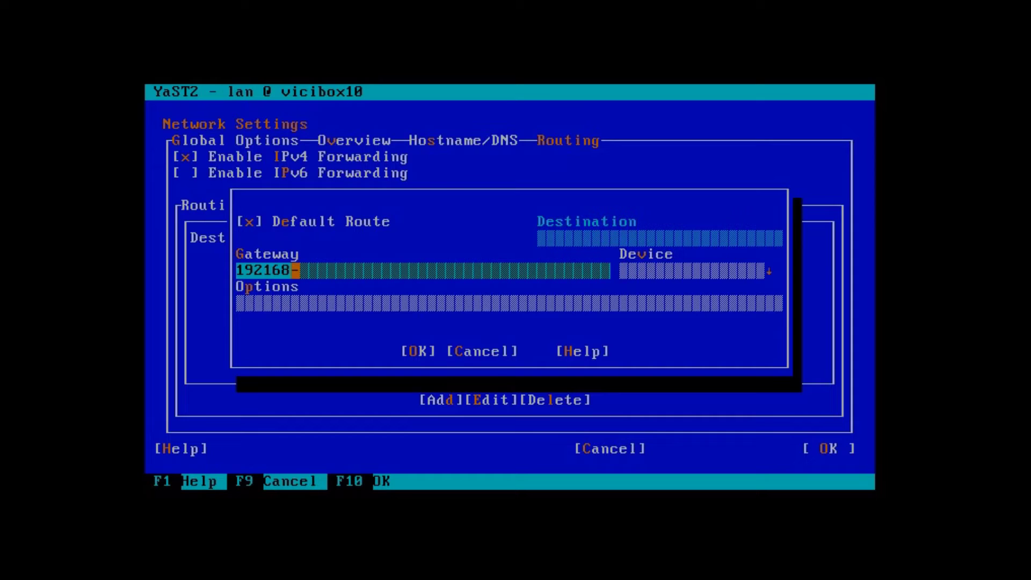
{"action": "key", "text": "Left"}
{"action": "key", "text": "Left"}
{"action": "key", "text": "Left"}
{"action": "type", "text": "."}
{"action": "key", "text": "Right"}
{"action": "key", "text": "Right"}
{"action": "key", "text": "Right"}
{"action": "type", "text": ".29.1"}
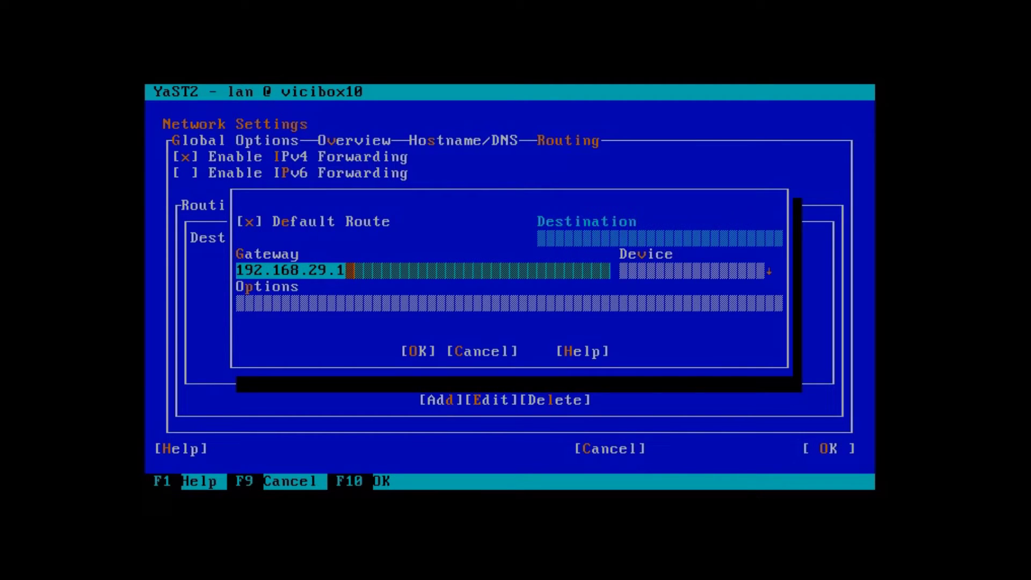
{"action": "key", "text": "Tab"}
{"action": "key", "text": "Down"}
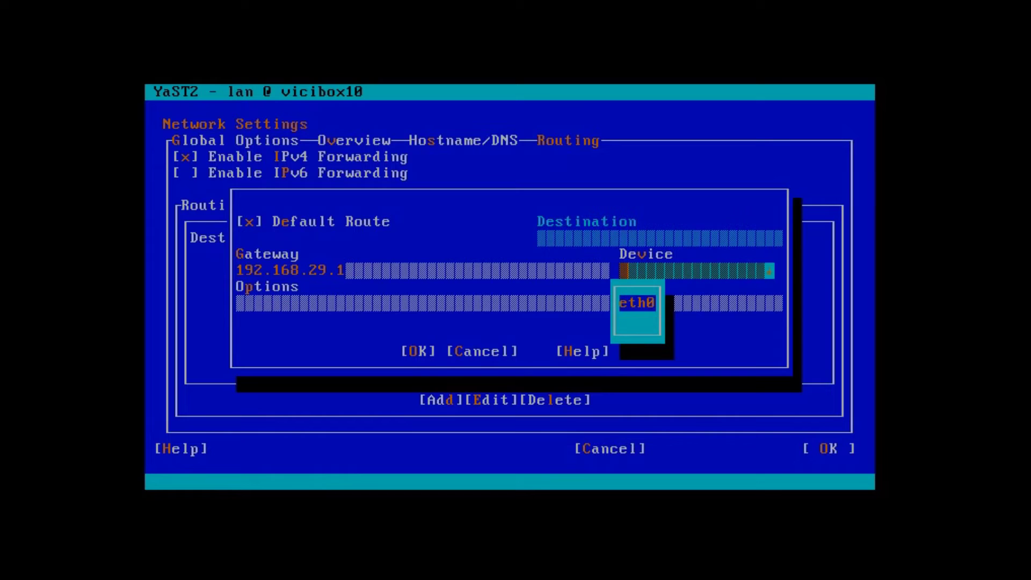
{"action": "key", "text": "Return"}
{"action": "key", "text": "Tab"}
{"action": "key", "text": "Tab"}
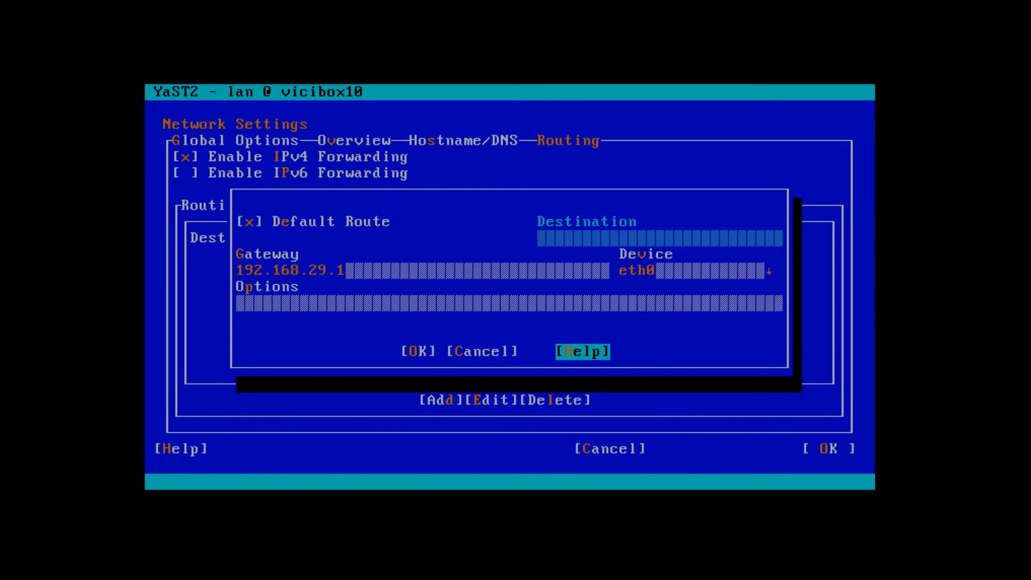
{"action": "key", "text": "Tab"}
{"action": "key", "text": "Return"}
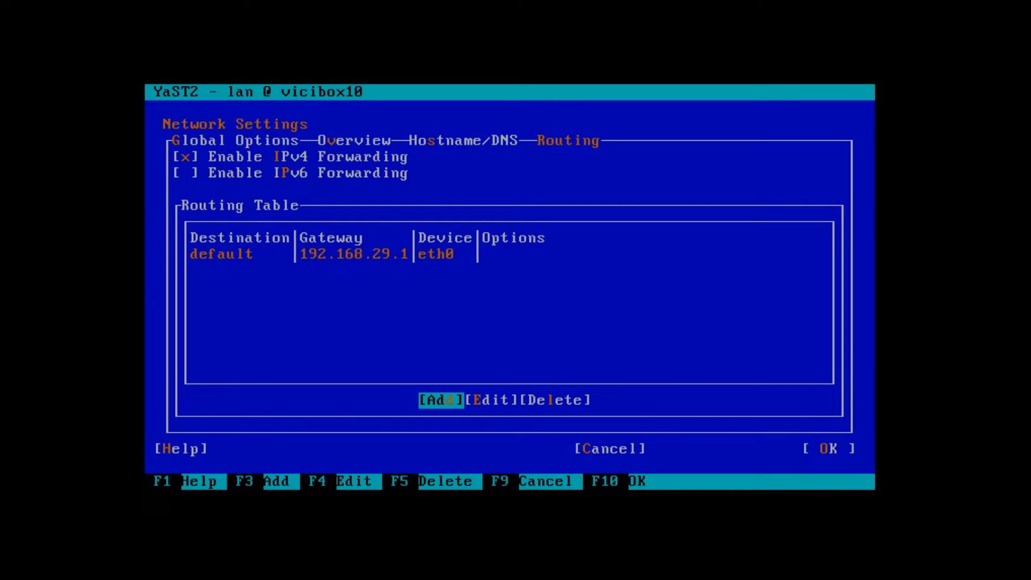
Step: Set the static hostname to myvicibox.local in the hostname/DNS settings
{"action": "key", "text": "alt+s"}
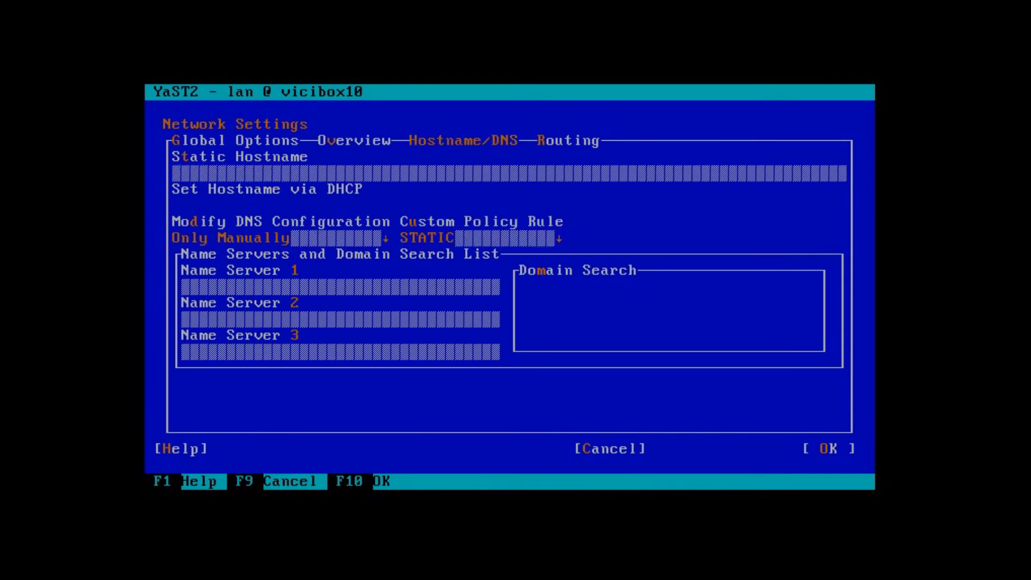
{"action": "key", "text": "Tab"}
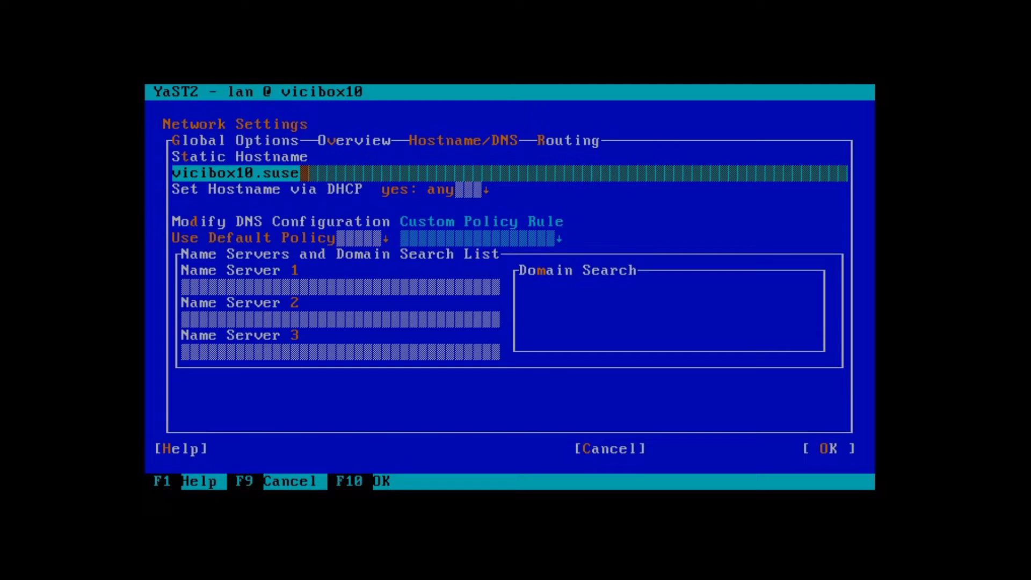
{"action": "key", "text": "BackSpace"}
{"action": "key", "text": "BackSpace"}
{"action": "key", "text": "BackSpace"}
{"action": "key", "text": "BackSpace"}
{"action": "key", "text": "BackSpace"}
{"action": "key", "text": "BackSpace"}
{"action": "key", "text": "BackSpace"}
{"action": "key", "text": "BackSpace"}
{"action": "key", "text": "BackSpace"}
{"action": "key", "text": "BackSpace"}
{"action": "key", "text": "BackSpace"}
{"action": "key", "text": "BackSpace"}
{"action": "key", "text": "BackSpace"}
{"action": "key", "text": "BackSpace"}
{"action": "type", "text": "m"}
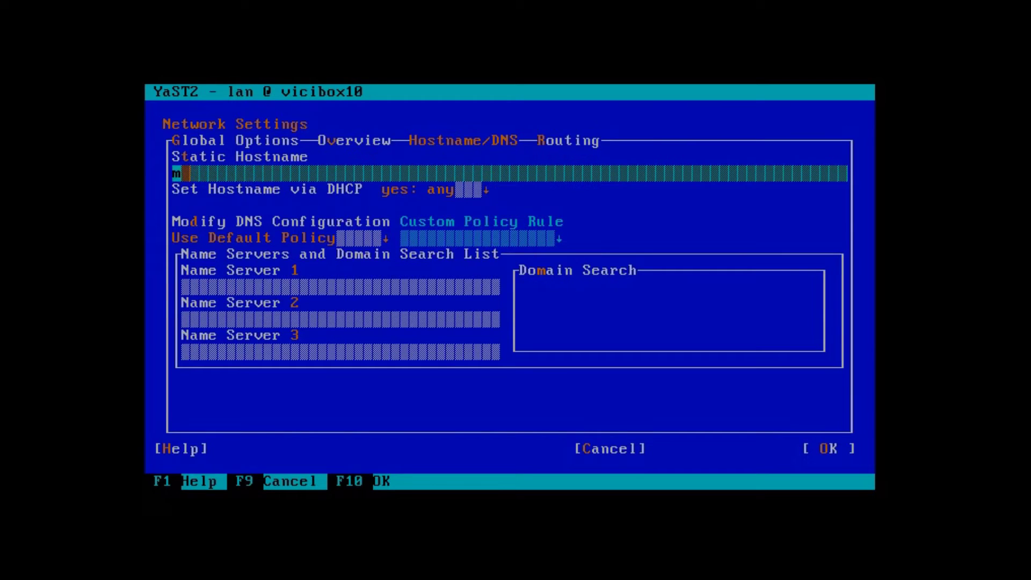
{"action": "type", "text": "yvicibox"}
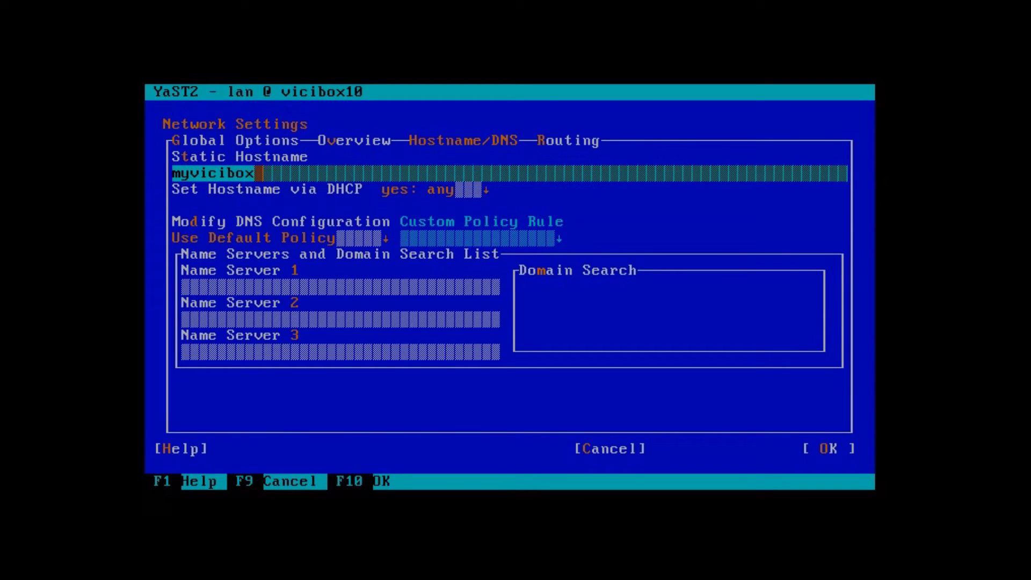
{"action": "type", "text": ".local"}
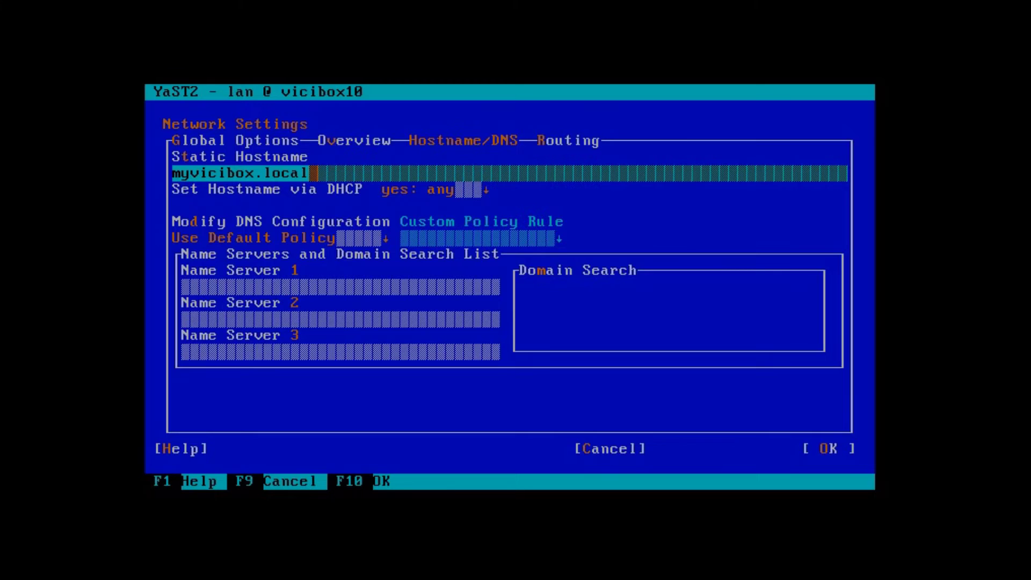
Step: Enter 8.8.8.8 as Name Server 1 and save the network configuration
{"action": "key", "text": "Tab"}
{"action": "key", "text": "Tab"}
{"action": "key", "text": "Tab"}
{"action": "key", "text": "Tab"}
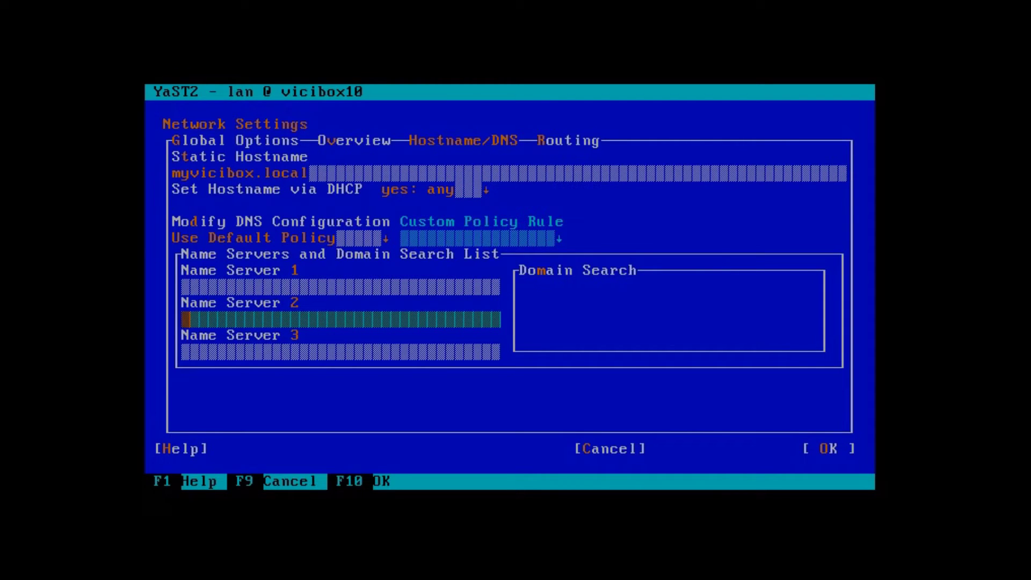
{"action": "key", "text": "shift+Tab"}
{"action": "type", "text": "8.8.8.8"}
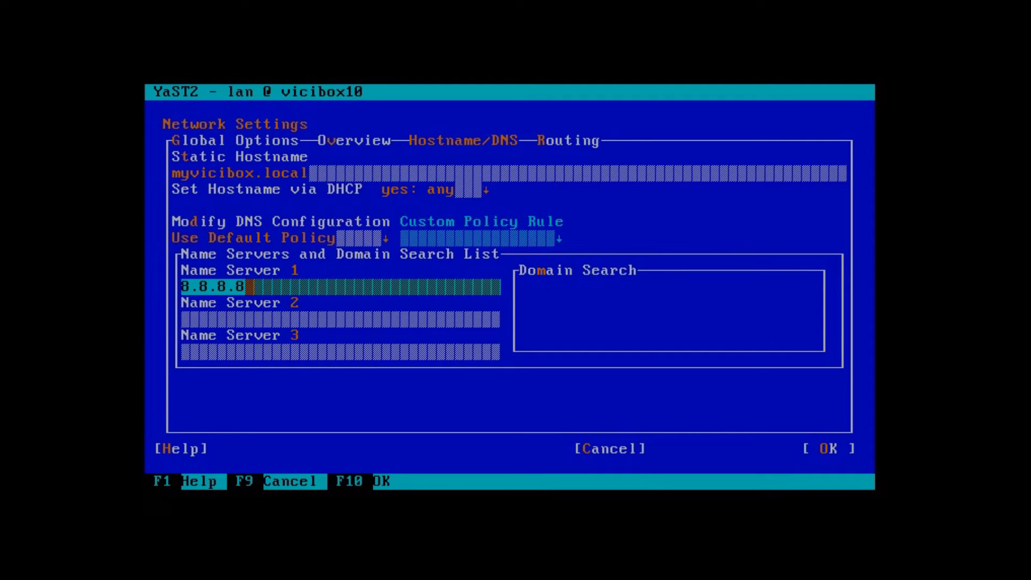
{"action": "key", "text": "Tab"}
{"action": "key", "text": "Tab"}
{"action": "key", "text": "Tab"}
{"action": "key", "text": "Tab"}
{"action": "key", "text": "Tab"}
{"action": "key", "text": "Tab"}
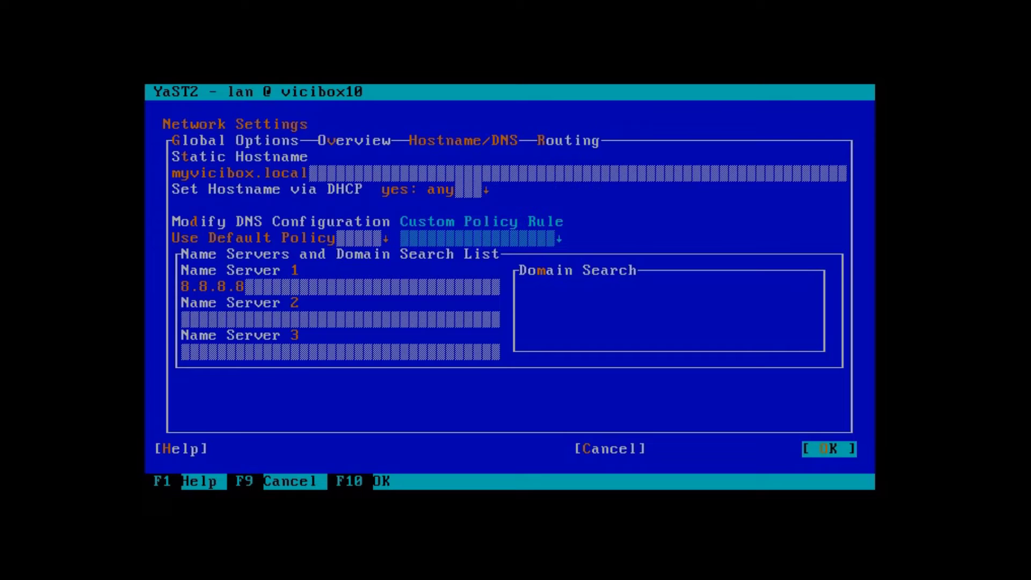
{"action": "key", "text": "Return"}
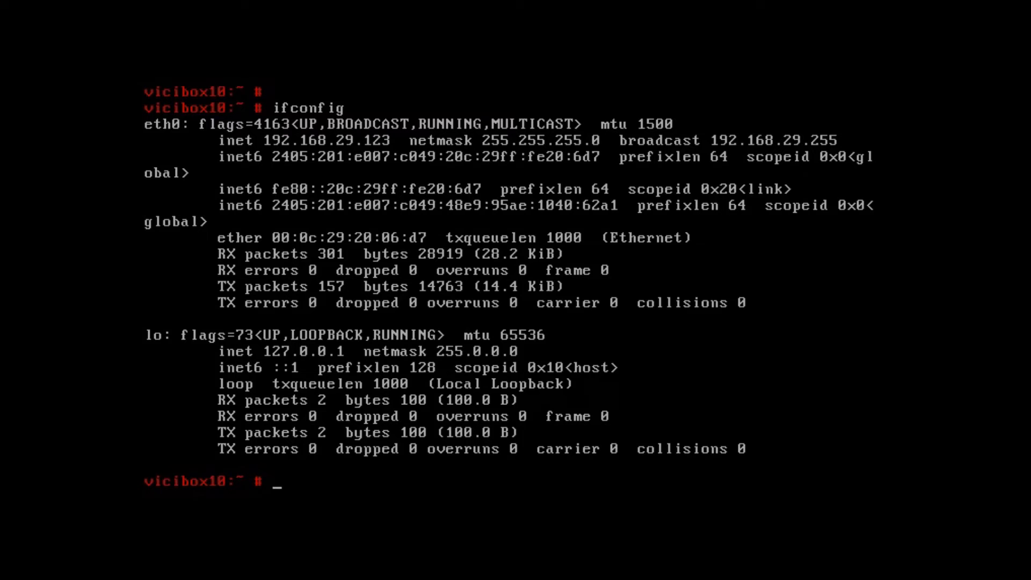
Step: Reboot the server with the reboot command
{"action": "type", "text": "reboot"}
{"action": "key", "text": "Return"}
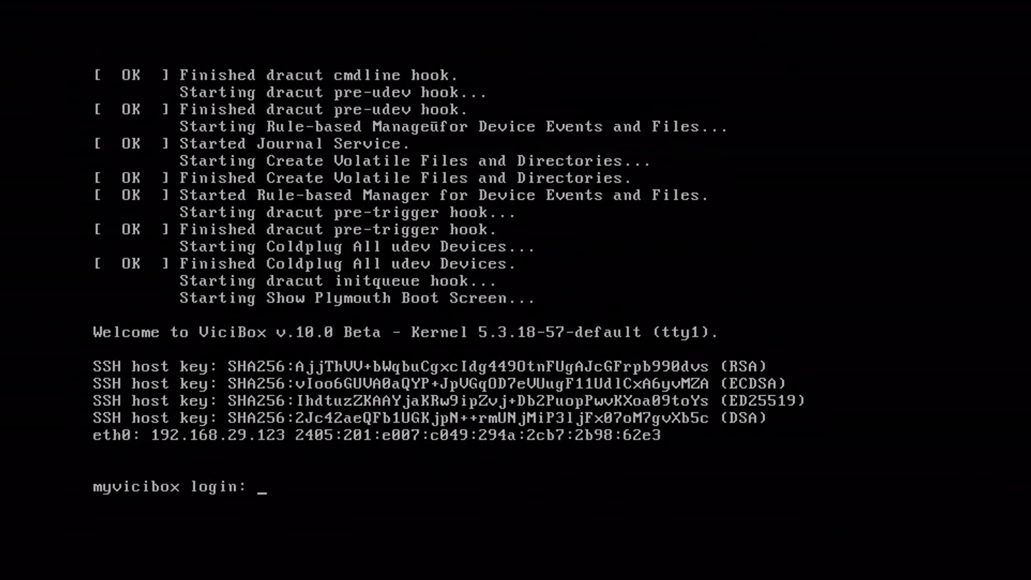
Step: Log in as root and refresh the repositories with zypper ref
{"action": "type", "text": "root"}
{"action": "key", "text": "Return"}
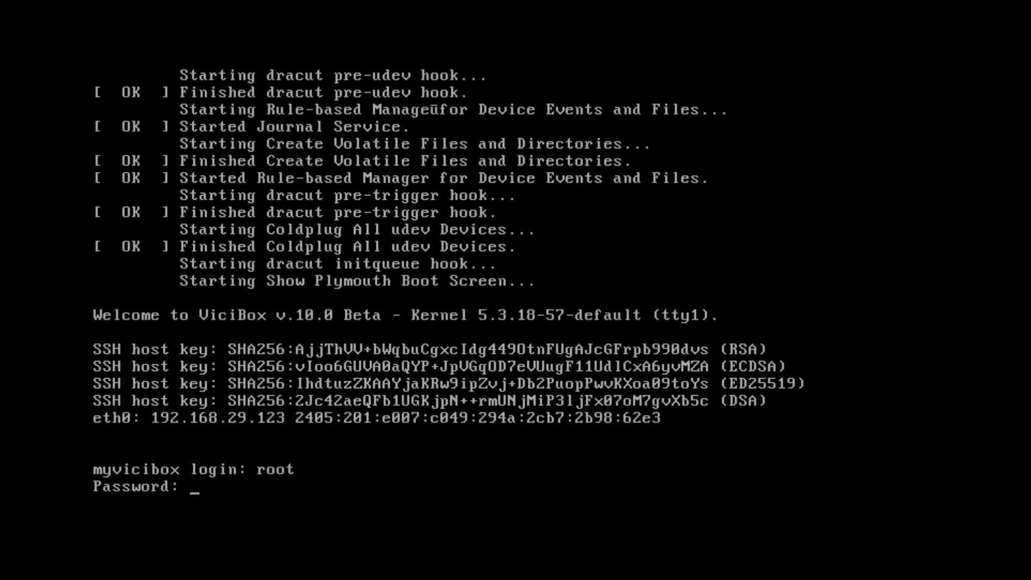
{"action": "key", "text": "Return"}
{"action": "key", "text": "Return"}
{"action": "key", "text": "Return"}
{"action": "key", "text": "Return"}
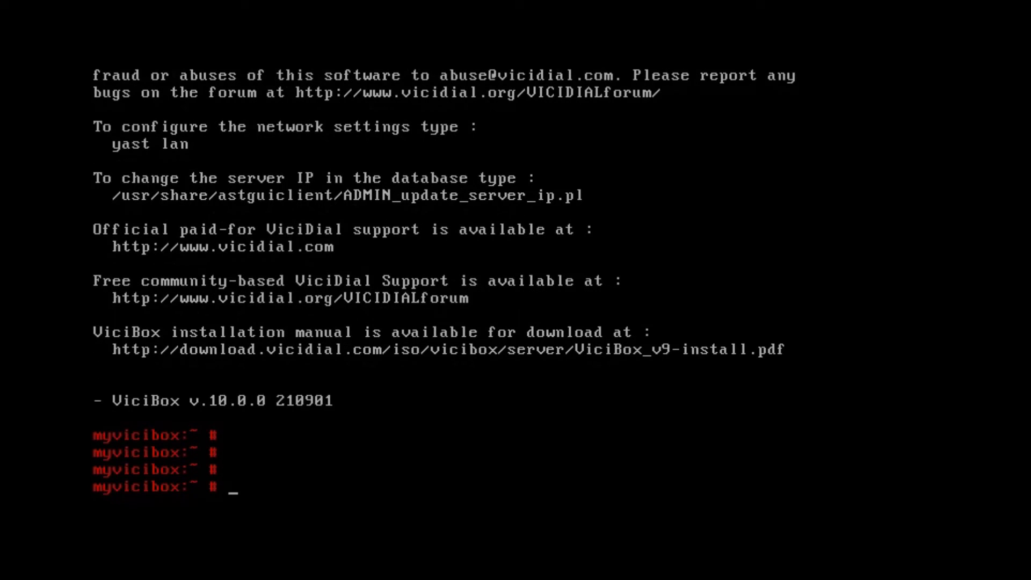
{"action": "type", "text": "zypper ref"}
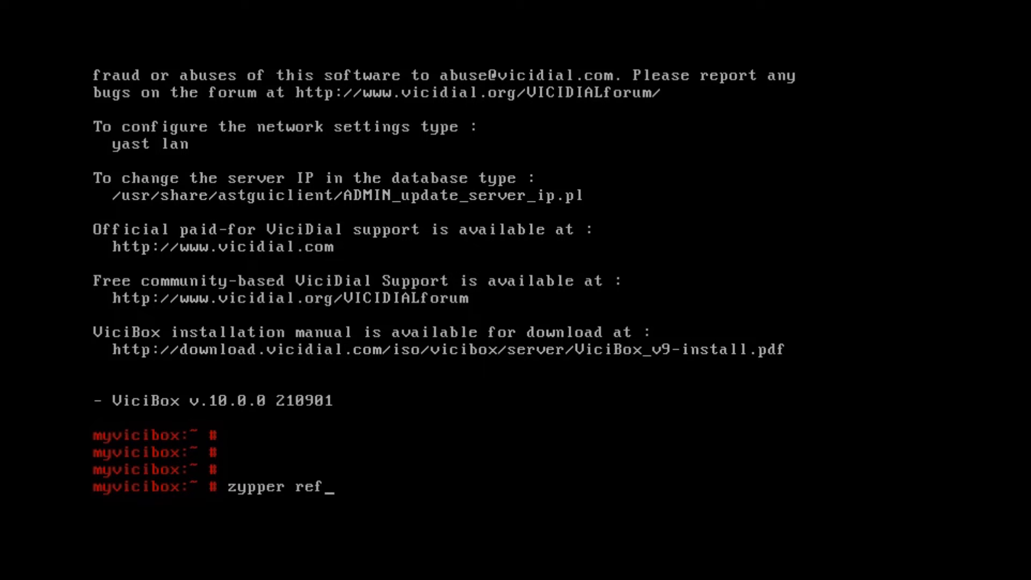
{"action": "key", "text": "Return"}
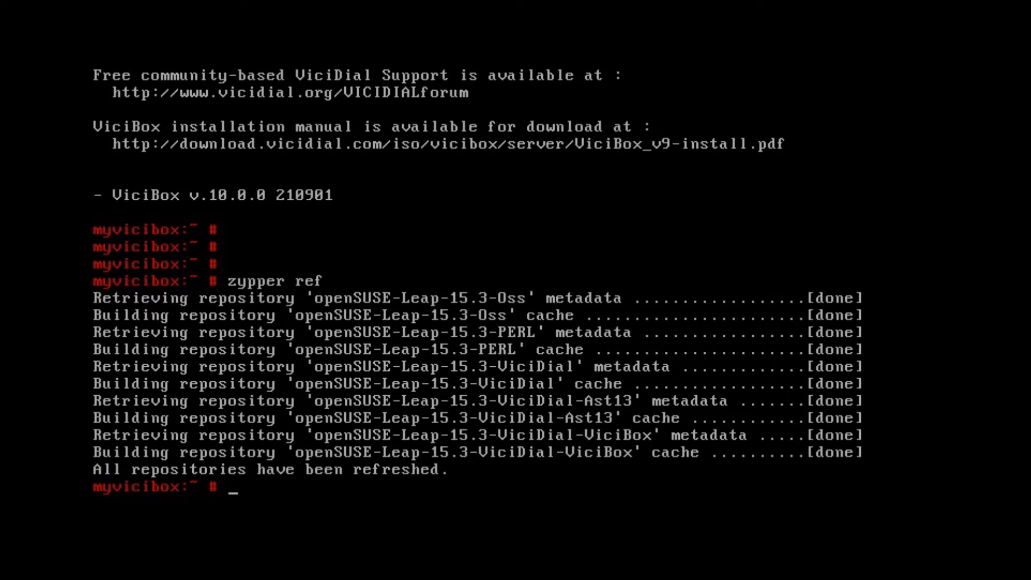
Step: Run zypper up and accept upgrading all 170 packages
{"action": "key", "text": "Return"}
{"action": "key", "text": "Return"}
{"action": "key", "text": "Up"}
{"action": "key", "text": "BackSpace"}
{"action": "key", "text": "BackSpace"}
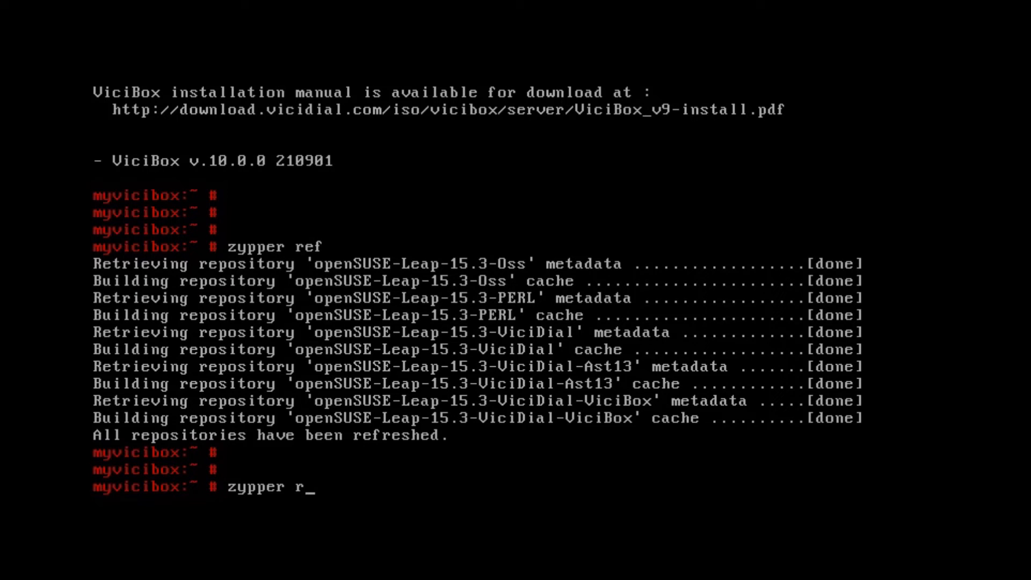
{"action": "key", "text": "BackSpace"}
{"action": "type", "text": "up"}
{"action": "key", "text": "Return"}
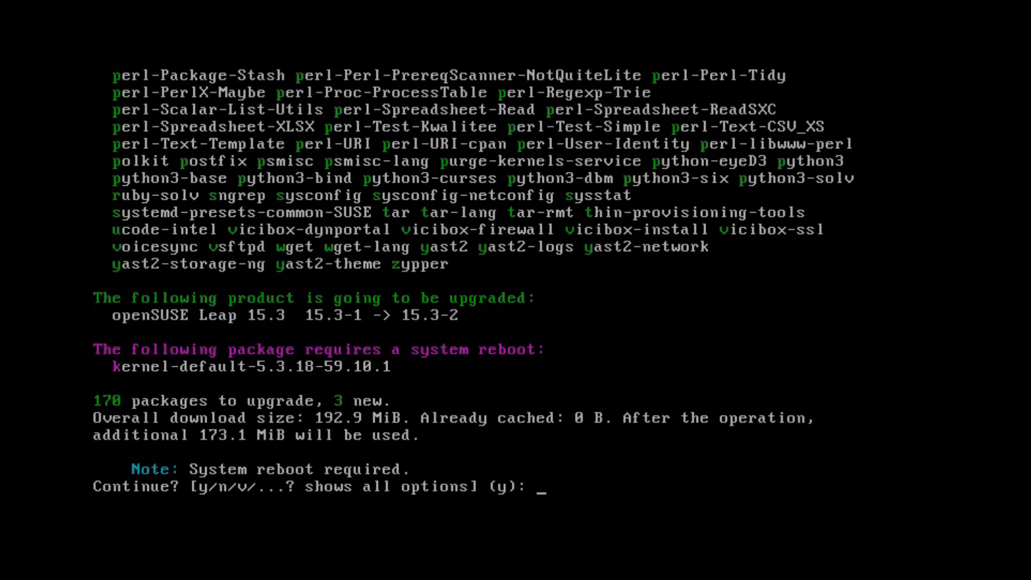
{"action": "key", "text": "Return"}
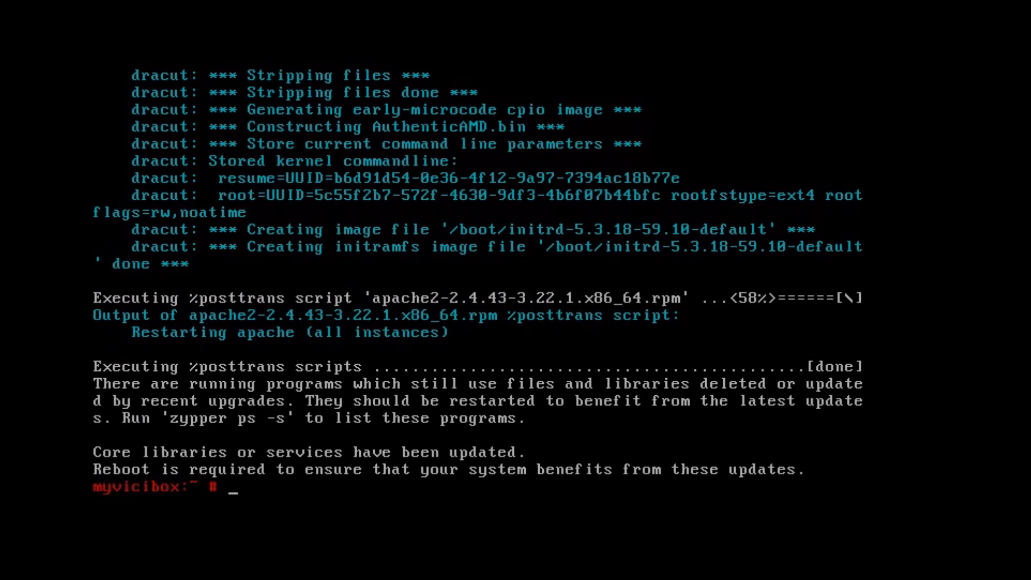
Step: Reboot the server onto the updated system
{"action": "key", "text": "Return"}
{"action": "key", "text": "Return"}
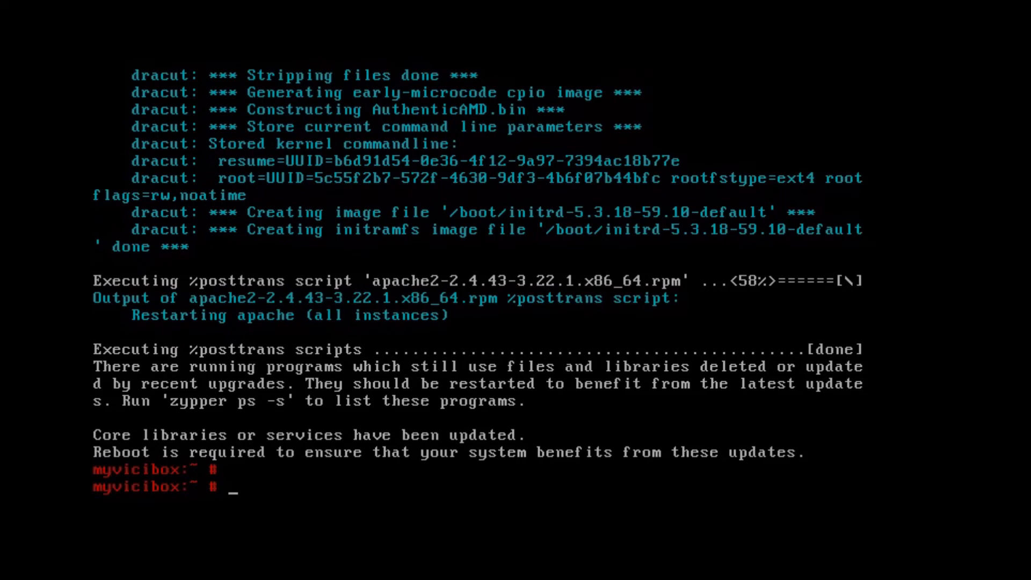
{"action": "type", "text": "reboot"}
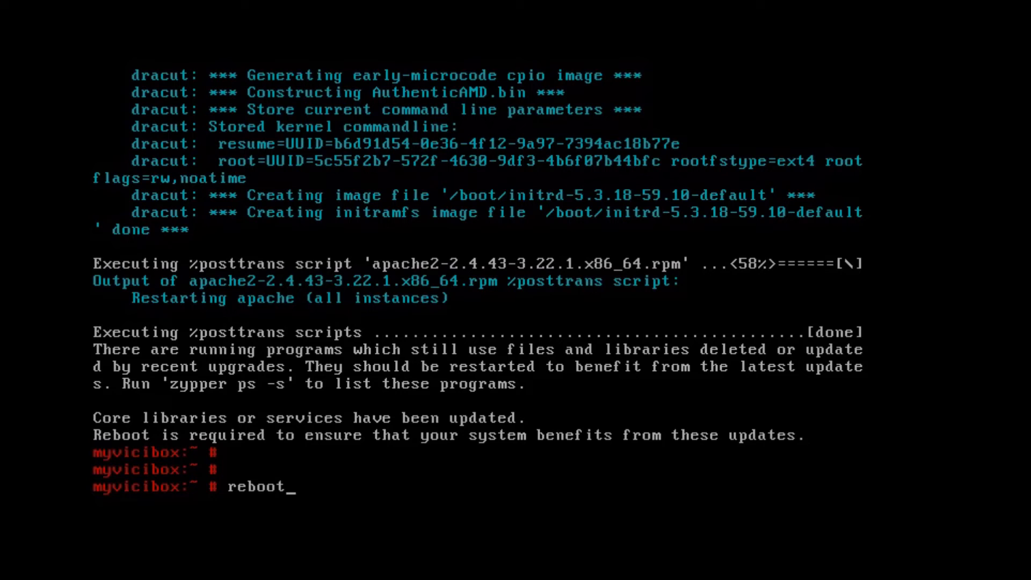
{"action": "key", "text": "Return"}
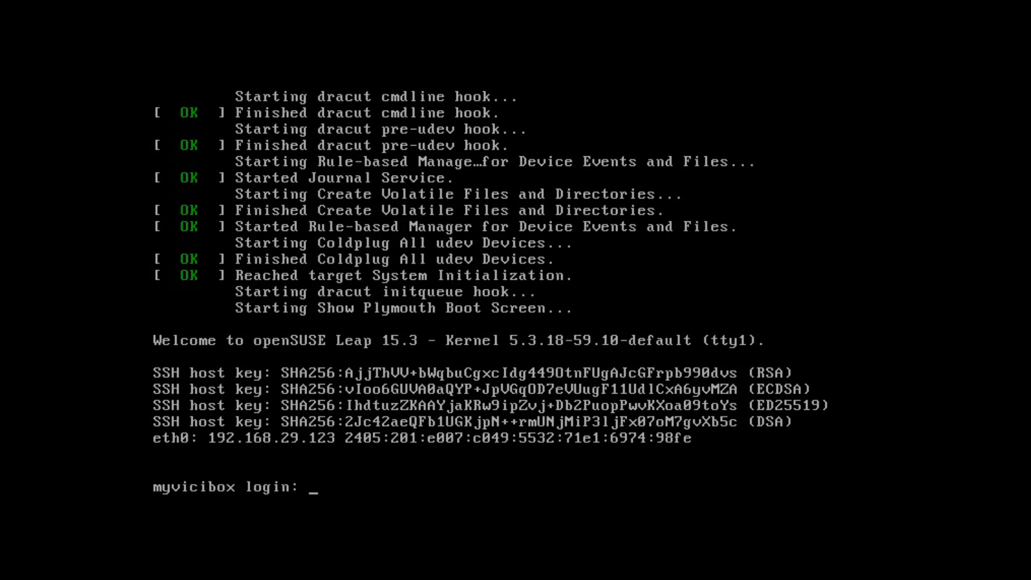
Step: Log in to the console as root with the root password and enter the vicibox-install command
{"action": "type", "text": "root"}
{"action": "key", "text": "Return"}
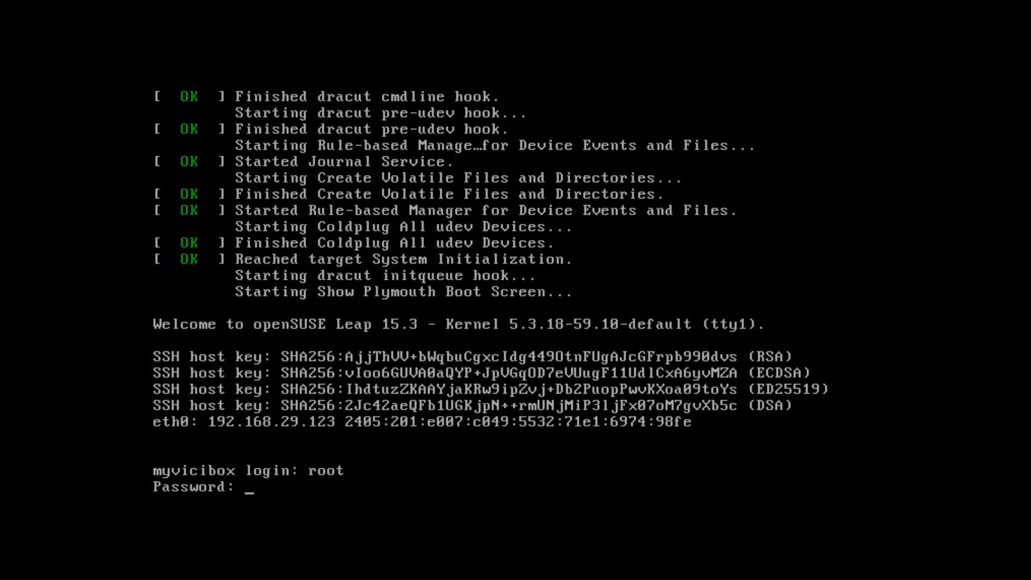
{"action": "key", "text": "Return"}
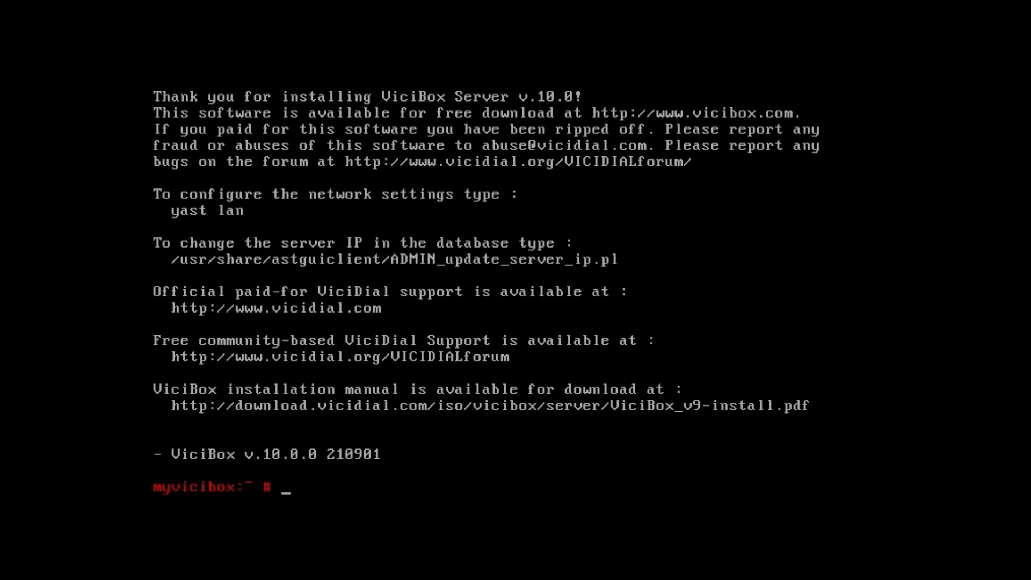
{"action": "key", "text": "Return"}
{"action": "key", "text": "Return"}
{"action": "key", "text": "Return"}
{"action": "key", "text": "Return"}
{"action": "key", "text": "Return"}
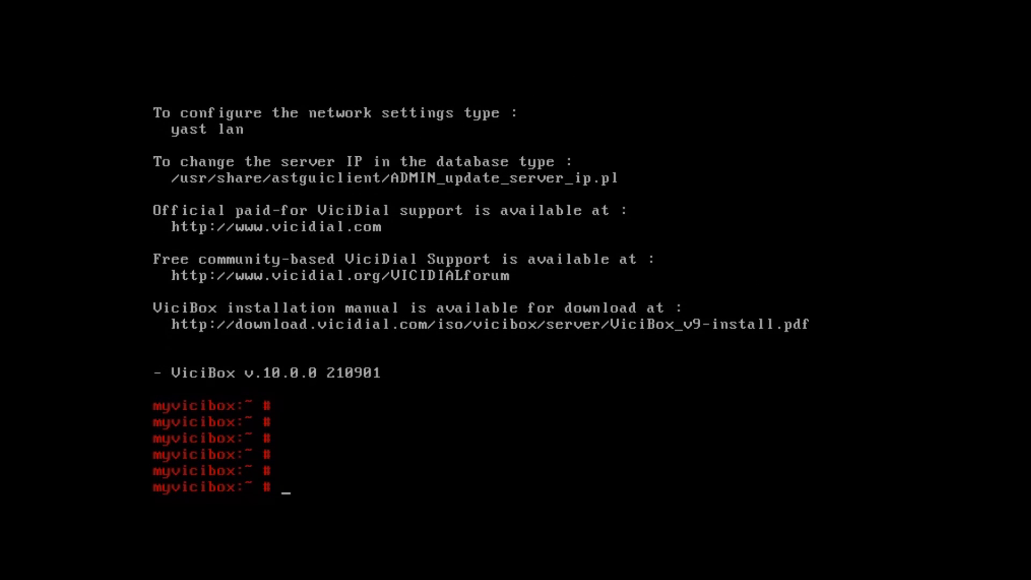
{"action": "type", "text": "vicibox-install"}
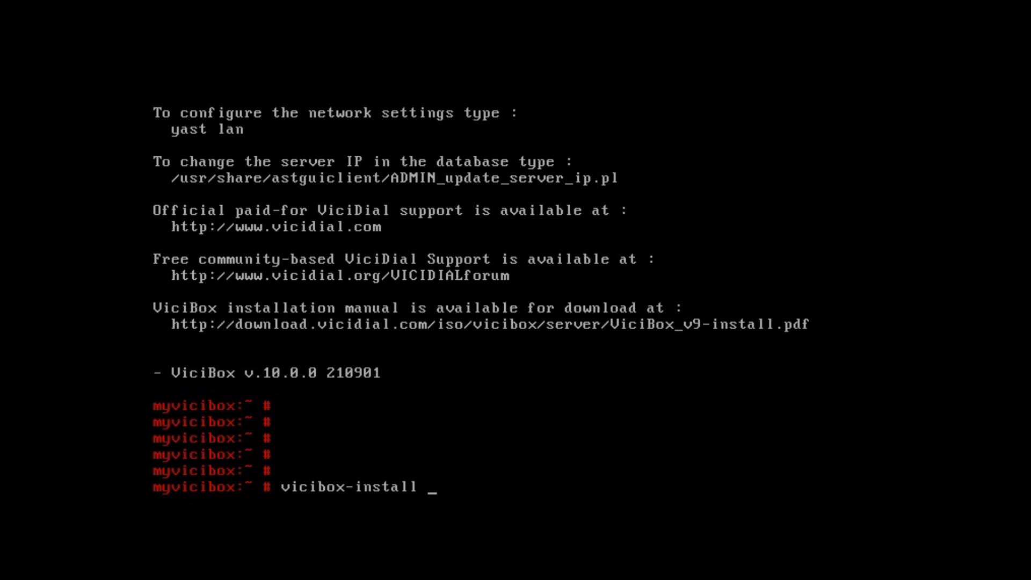
Step: Run vicibox-install and answer y to continue, expert mode, IP 192.168.29.123 and database role
{"action": "key", "text": "Return"}
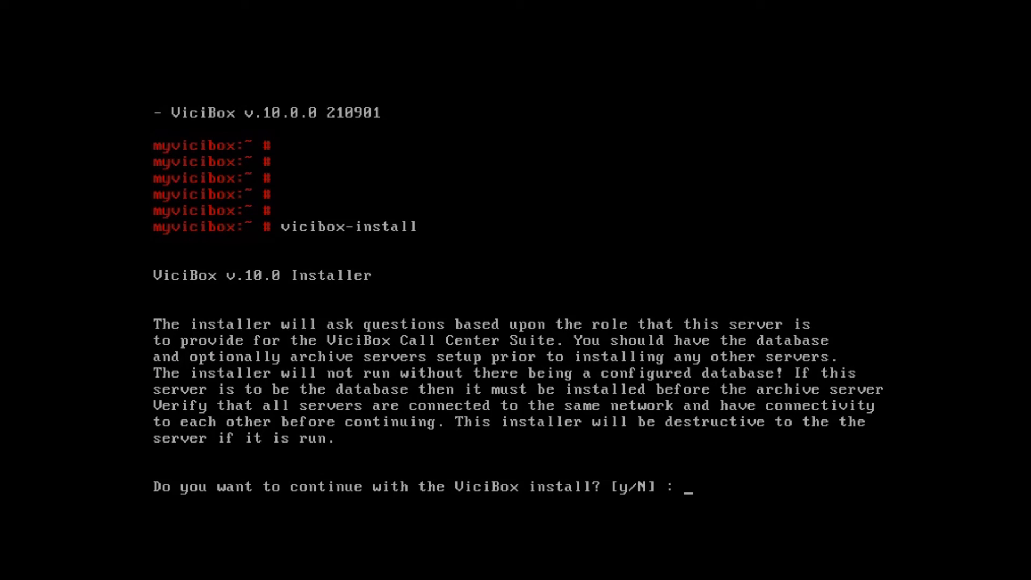
{"action": "type", "text": "y"}
{"action": "key", "text": "Return"}
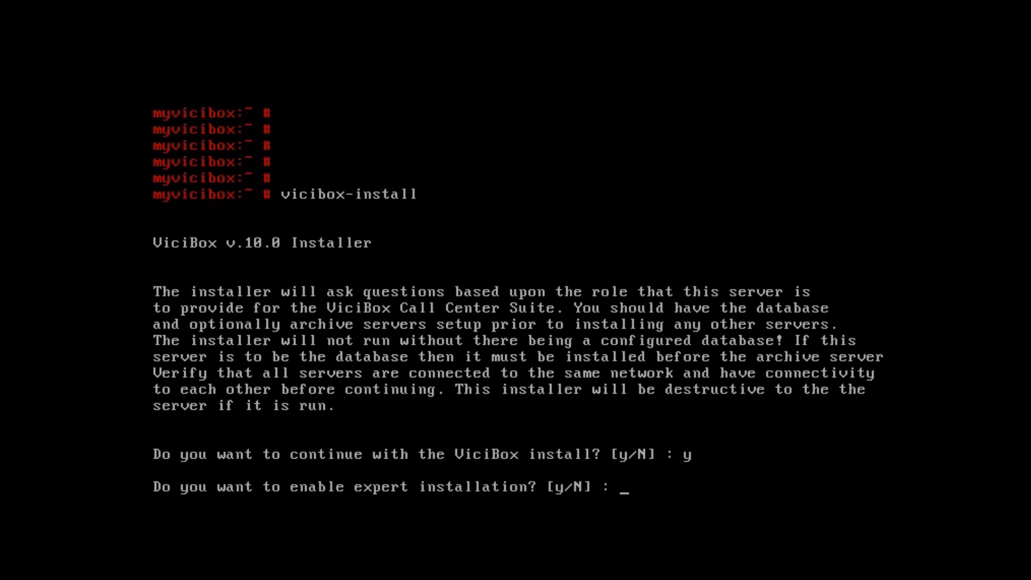
{"action": "type", "text": "y"}
{"action": "key", "text": "Return"}
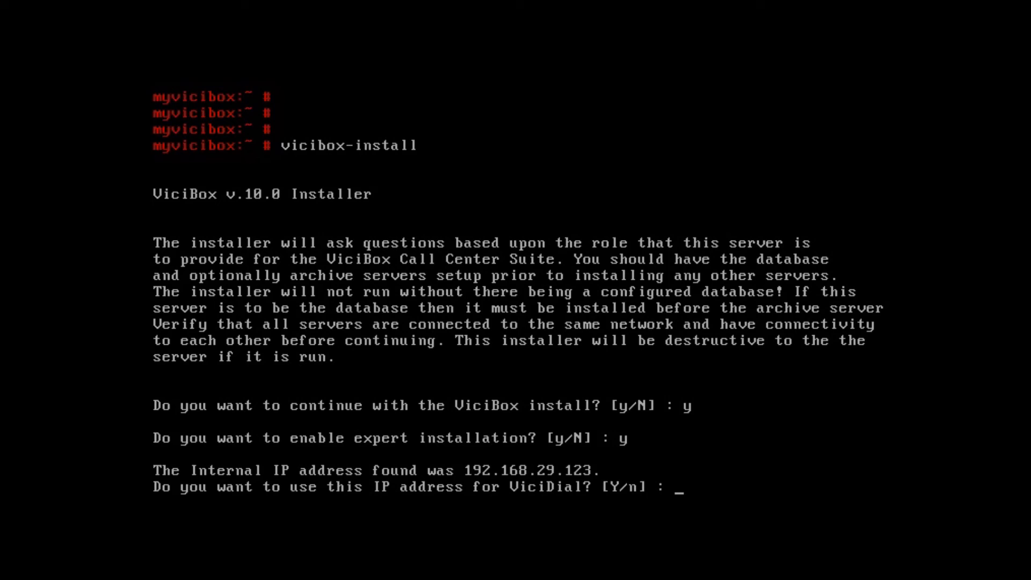
{"action": "type", "text": "y"}
{"action": "key", "text": "Return"}
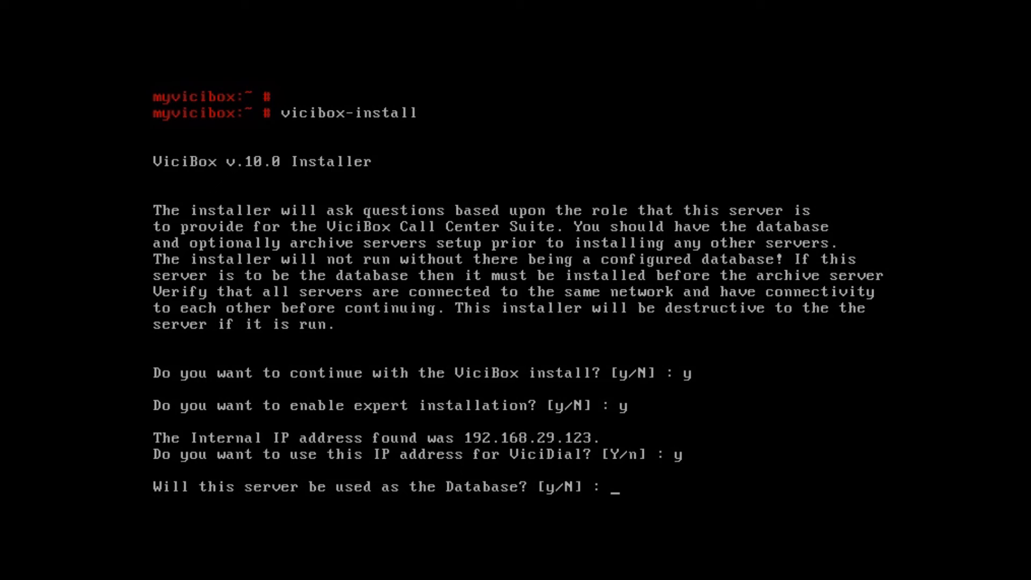
{"action": "type", "text": "y"}
{"action": "key", "text": "Return"}
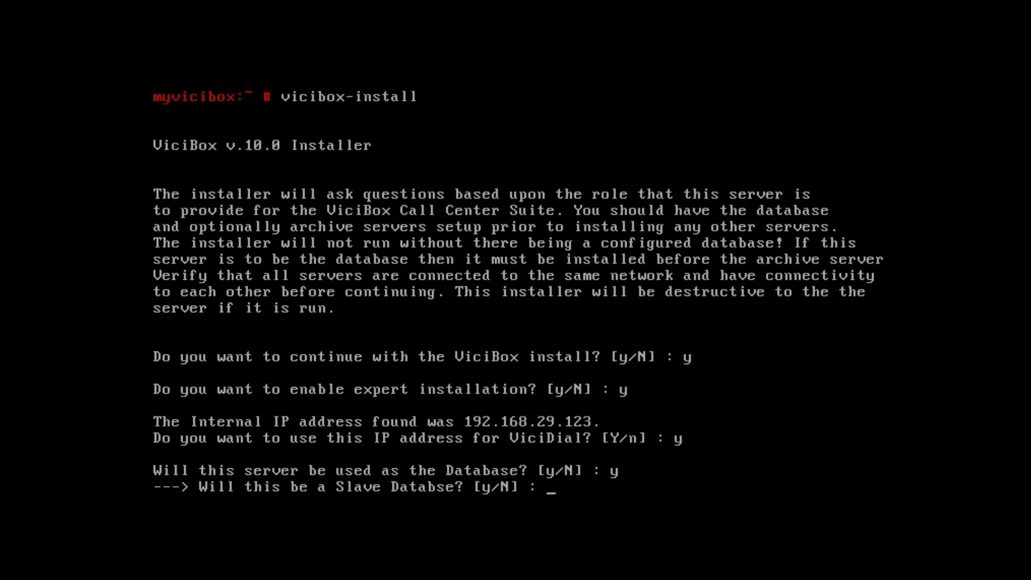
Step: Decline the slave database role, keep default database settings, and make the server a web server
{"action": "type", "text": "n"}
{"action": "key", "text": "Return"}
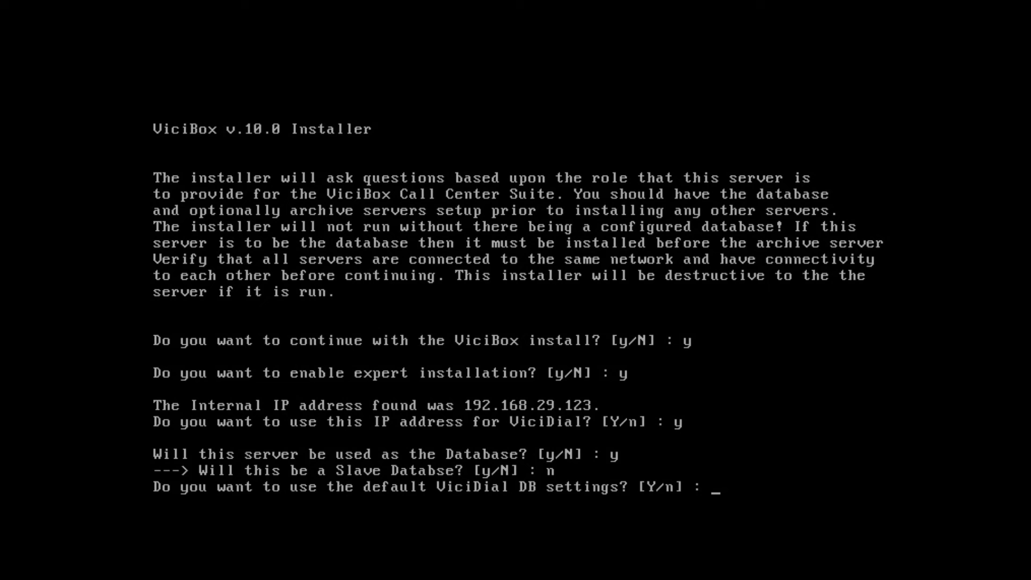
{"action": "type", "text": "y"}
{"action": "key", "text": "Return"}
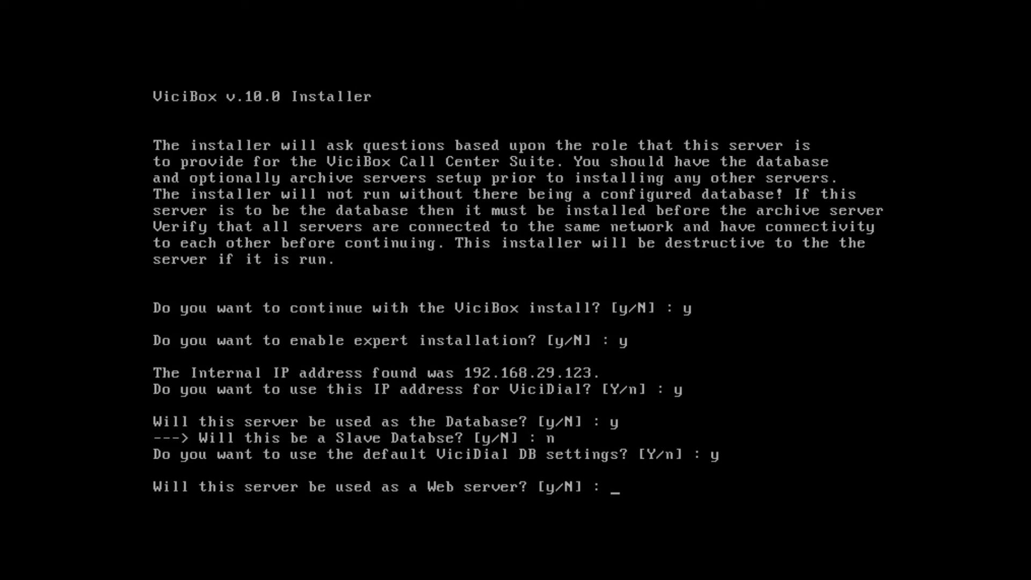
{"action": "type", "text": "y"}
{"action": "key", "text": "Return"}
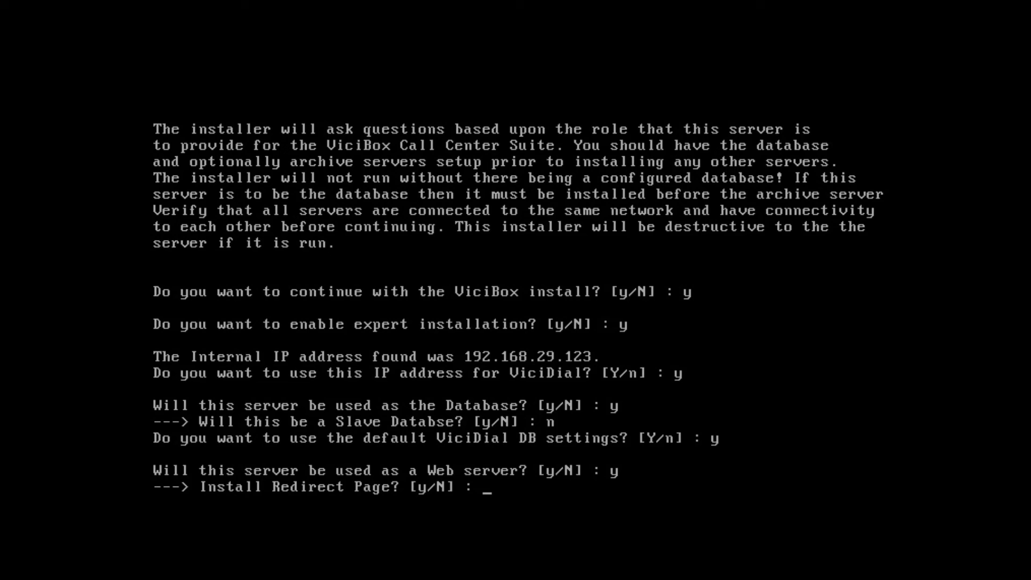
Step: Accept the redirect page, skip phpMyAdmin, add telephony, skip archive, and keep the firewall enabled
{"action": "type", "text": "y"}
{"action": "key", "text": "Return"}
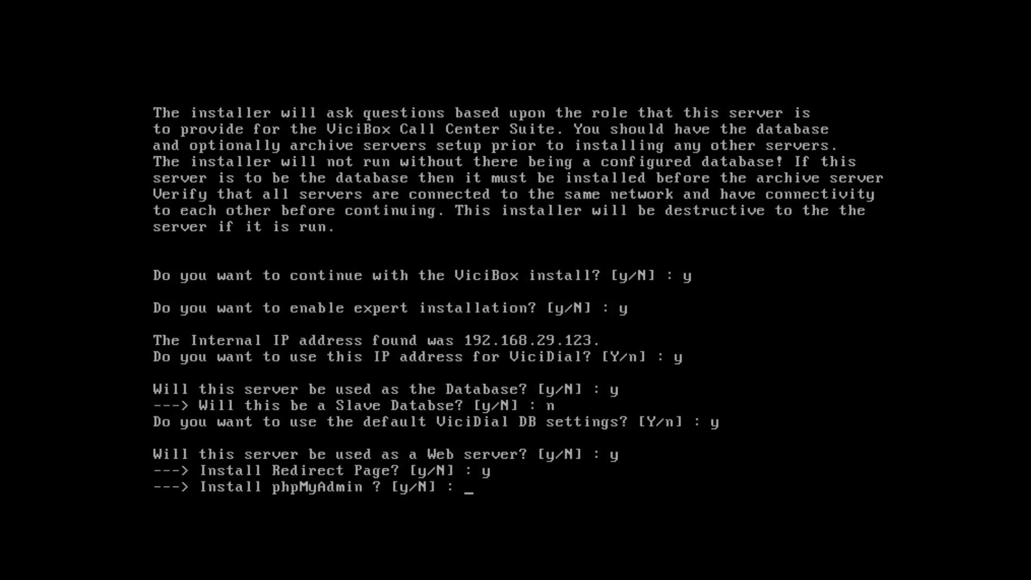
{"action": "type", "text": "n"}
{"action": "key", "text": "Return"}
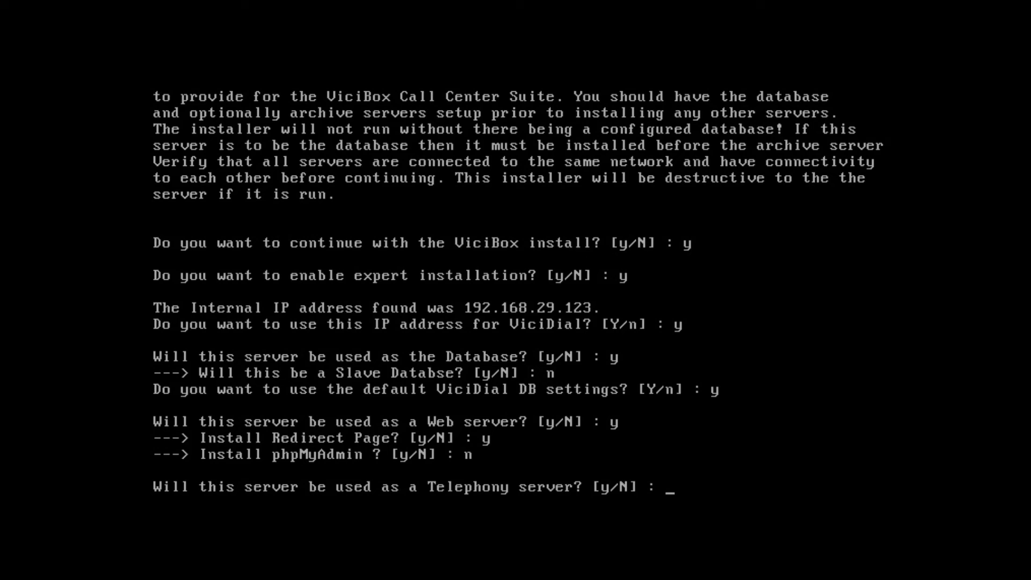
{"action": "type", "text": "y"}
{"action": "key", "text": "Return"}
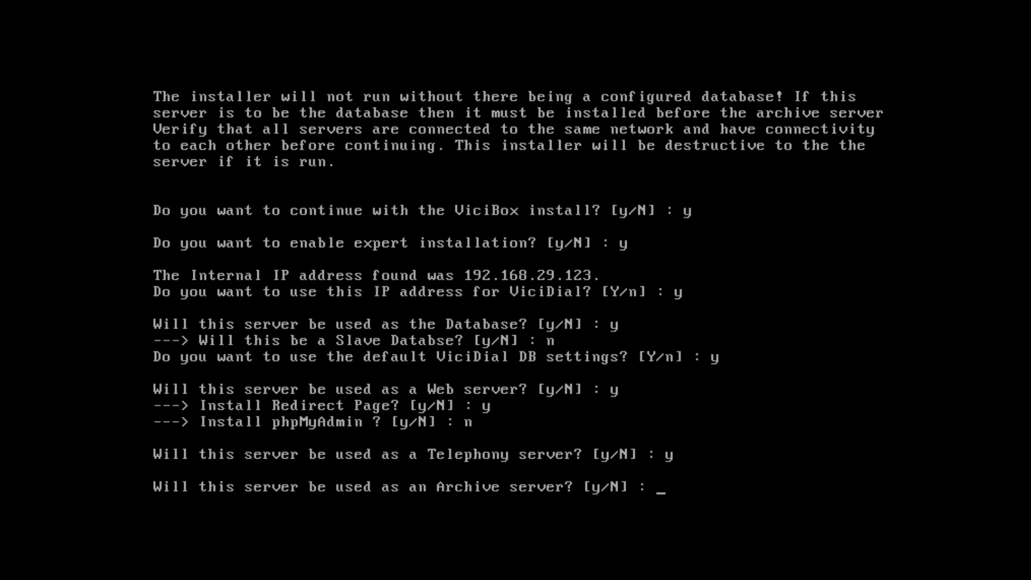
{"action": "type", "text": "n"}
{"action": "key", "text": "Return"}
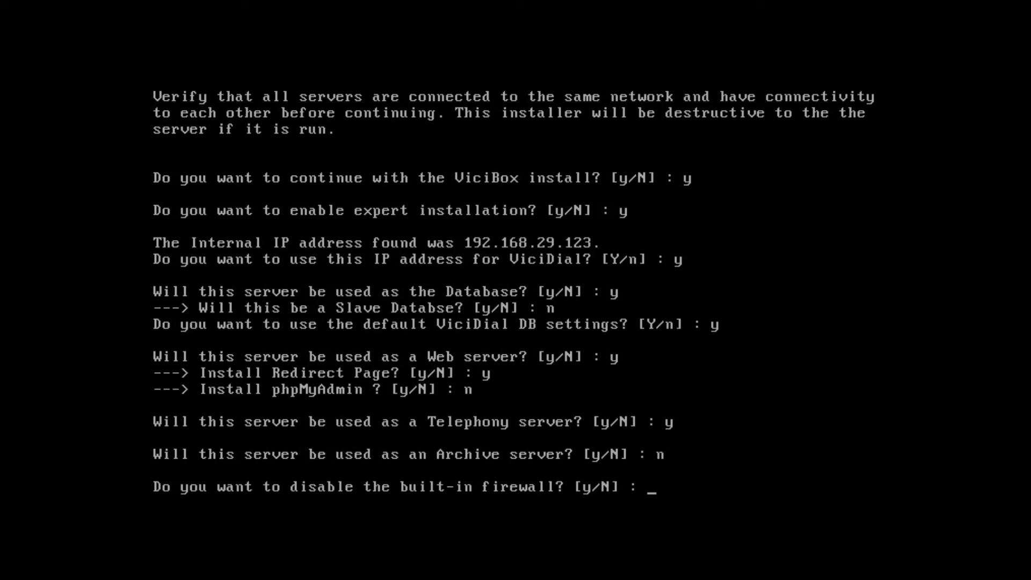
{"action": "type", "text": "n"}
{"action": "key", "text": "Return"}
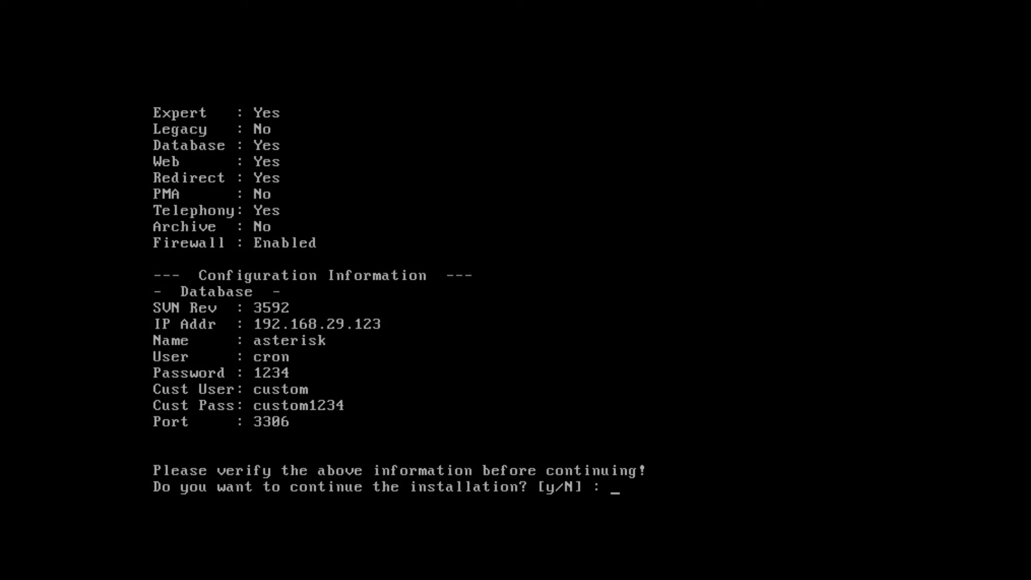
Step: Approve the summary with y and let the install finish, updating to SVN revision 3592
{"action": "type", "text": "y"}
{"action": "key", "text": "Return"}
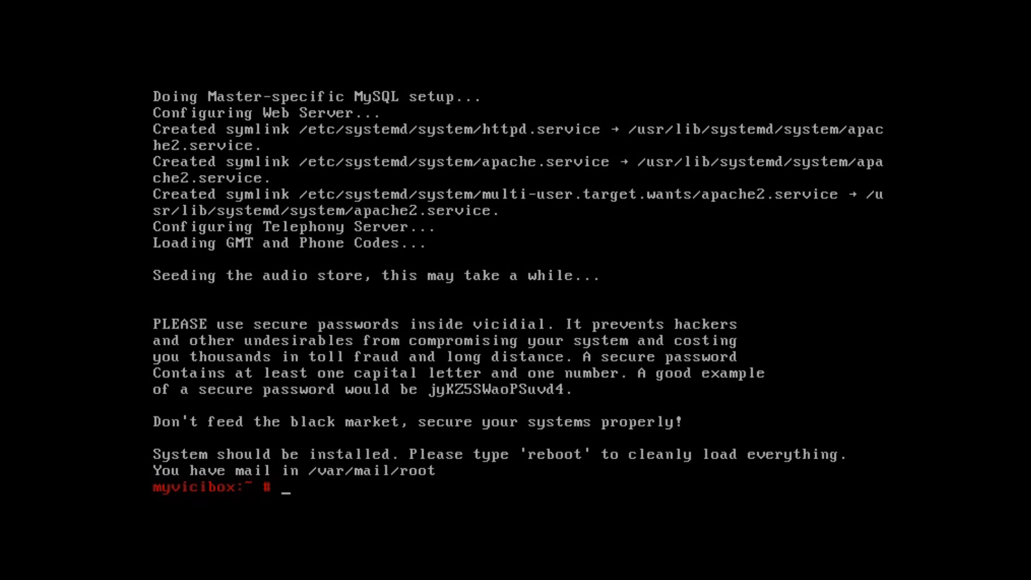
{"action": "key", "text": "Return"}
{"action": "key", "text": "Return"}
{"action": "key", "text": "Return"}
{"action": "key", "text": "Return"}
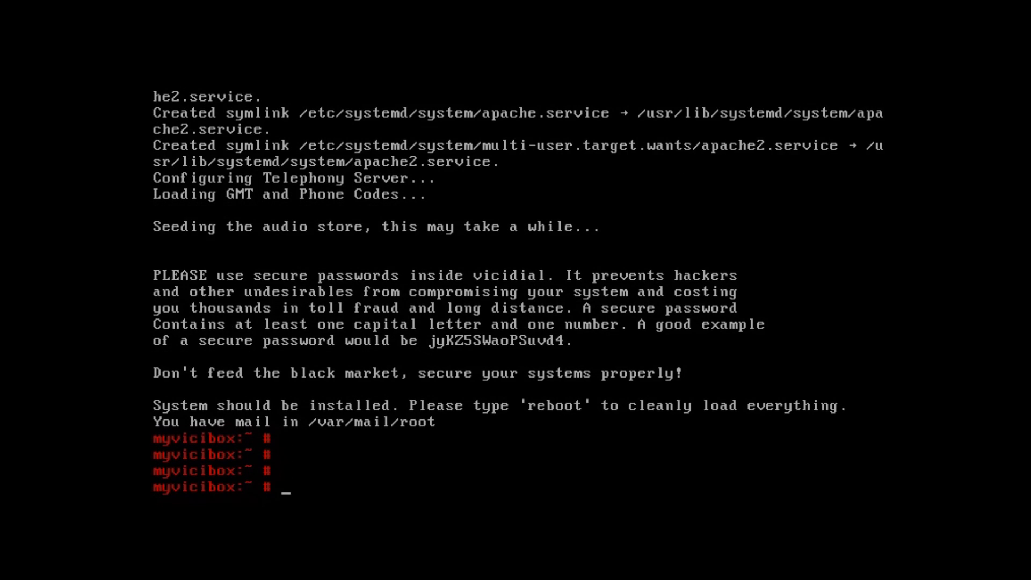
Step: Reboot the server and log back in as root at the ViciBox v.10.0.0 console
{"action": "type", "text": "reboot"}
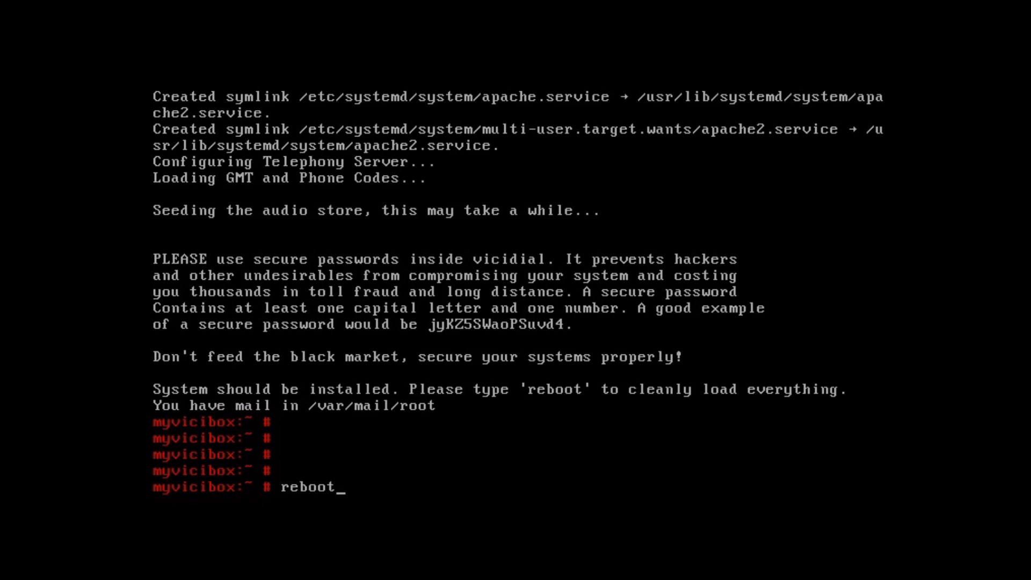
{"action": "key", "text": "Return"}
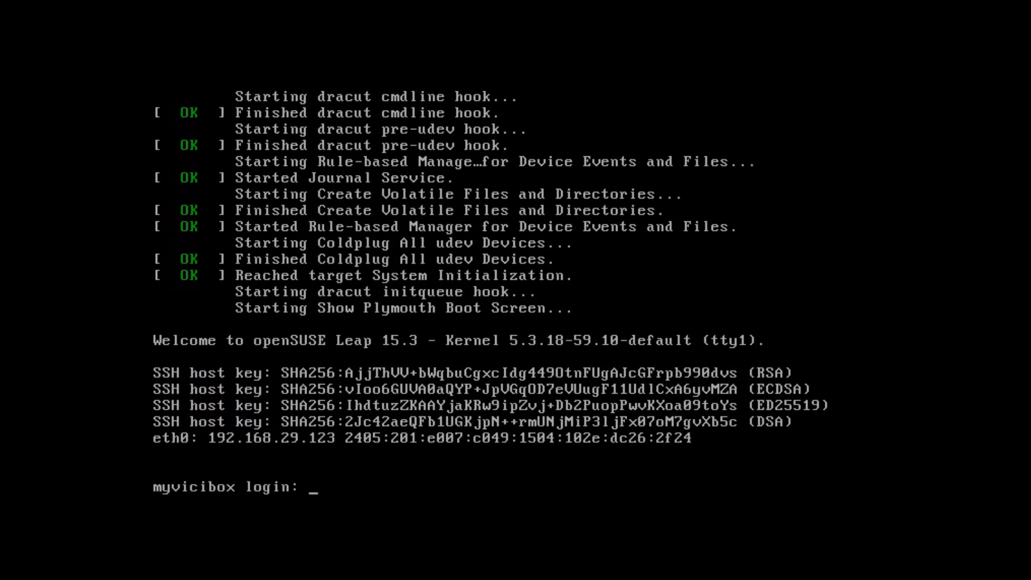
{"action": "type", "text": "root"}
{"action": "key", "text": "Return"}
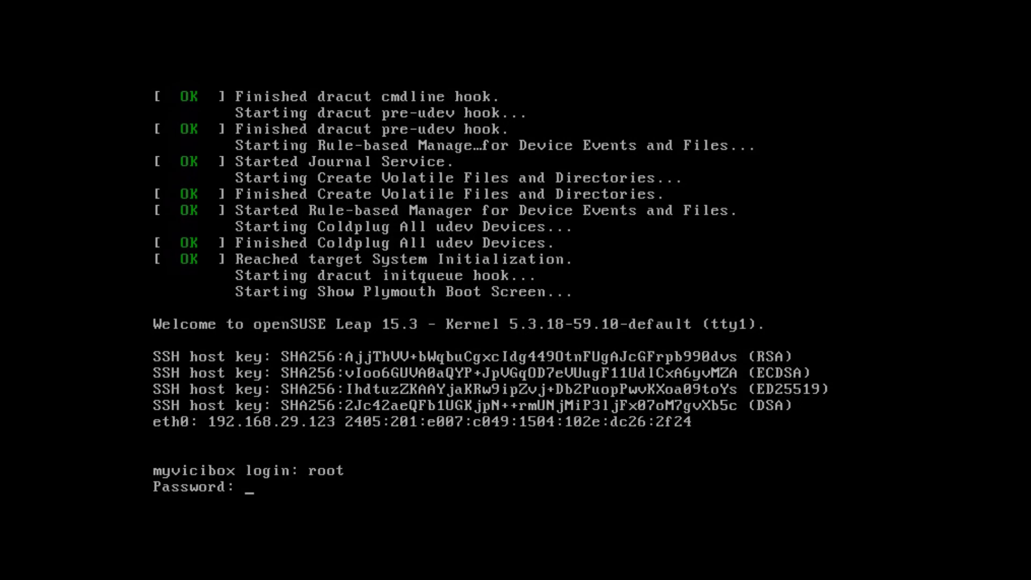
{"action": "key", "text": "Return"}
{"action": "key", "text": "Return"}
{"action": "key", "text": "Return"}
{"action": "key", "text": "Return"}
{"action": "key", "text": "Return"}
{"action": "key", "text": "Return"}
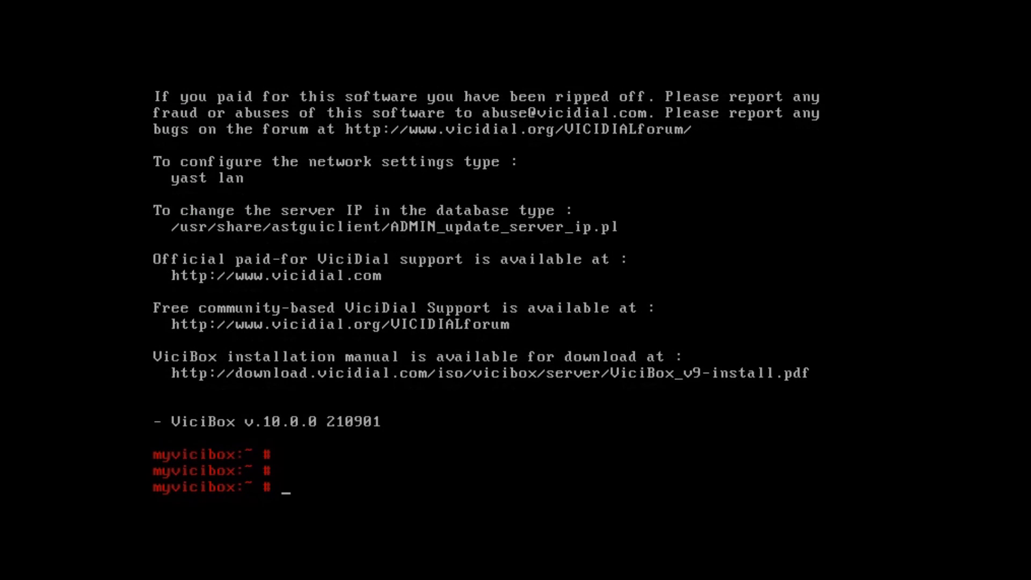
{"action": "key", "text": "Return"}
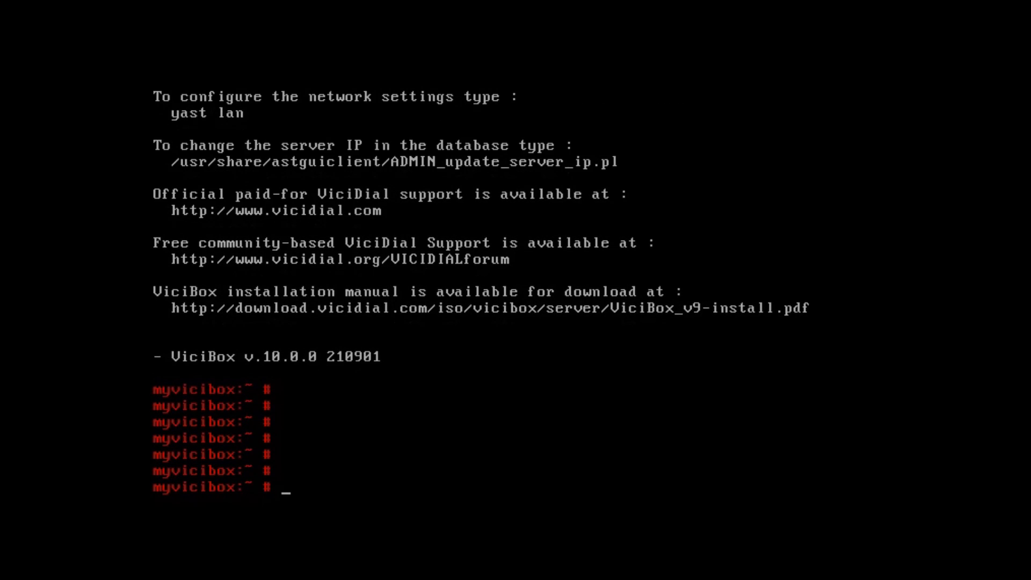
Step: Rerun screen -list until all 13 detached ViciDial screen sessions are listed
{"action": "type", "text": "screen -list"}
{"action": "key", "text": "Return"}
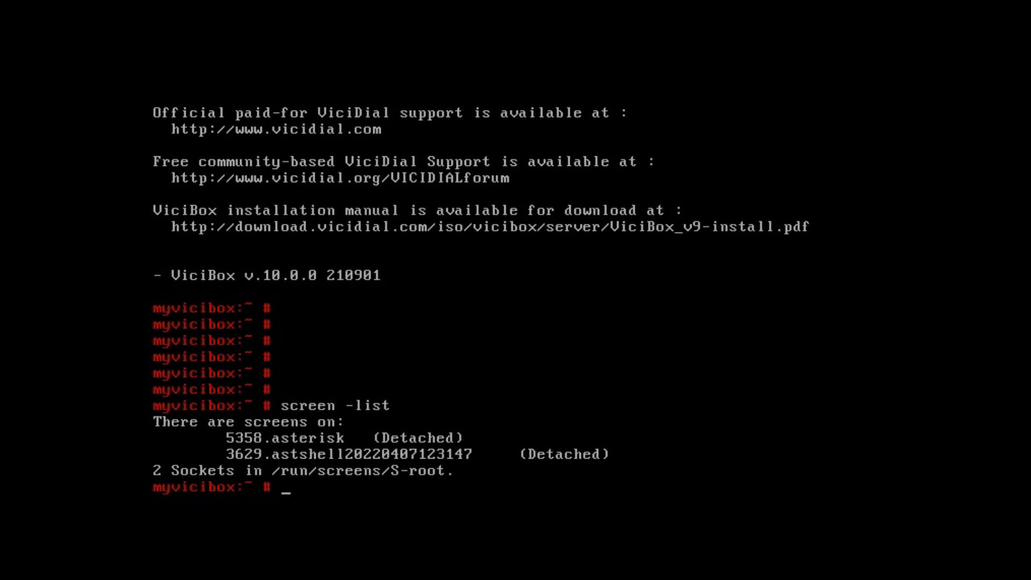
{"action": "key", "text": "Return"}
{"action": "key", "text": "Return"}
{"action": "key", "text": "Return"}
{"action": "key", "text": "Return"}
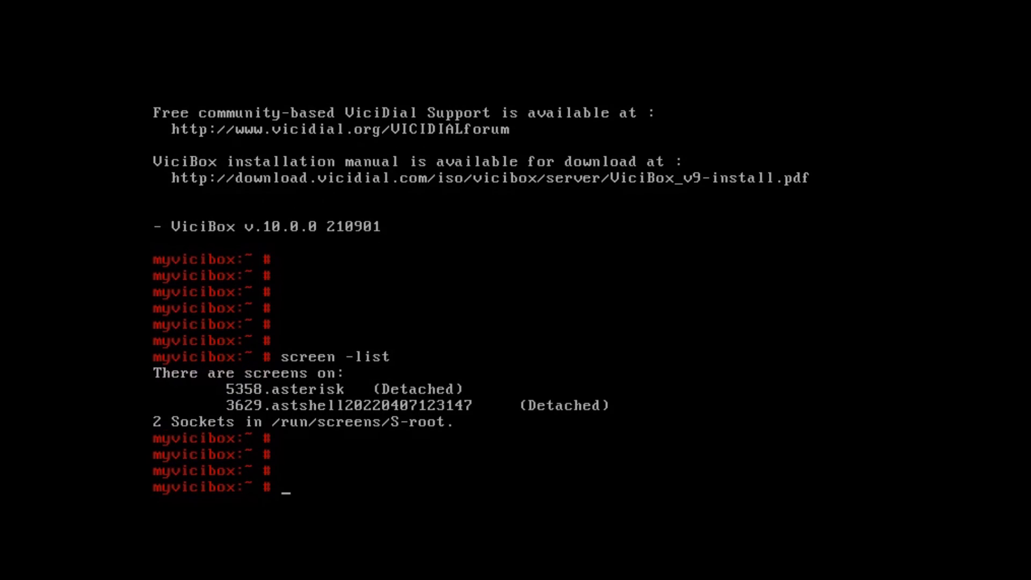
{"action": "type", "text": "screen -list"}
{"action": "key", "text": "Return"}
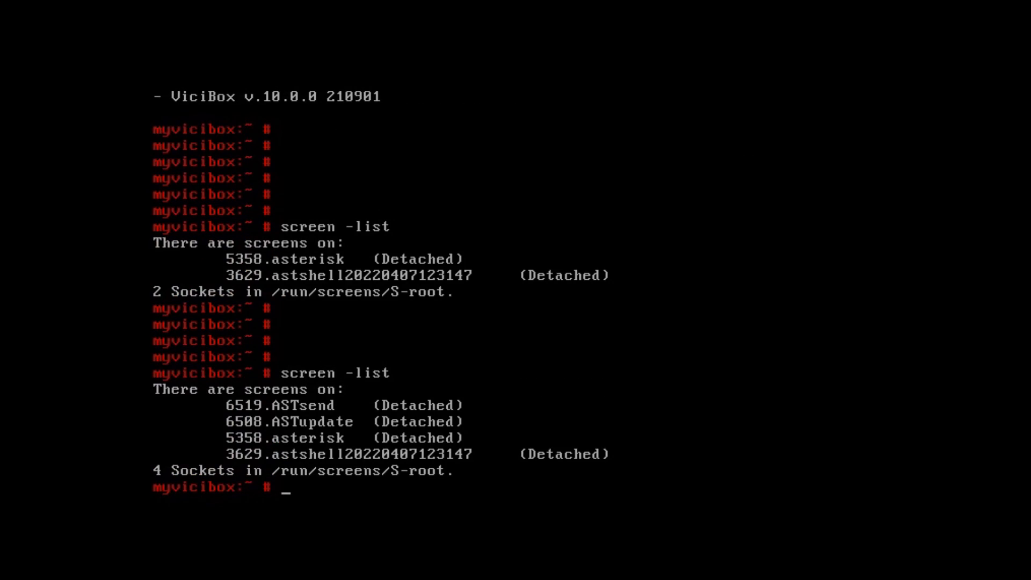
{"action": "type", "text": "screen -list"}
{"action": "key", "text": "Return"}
{"action": "key", "text": "Return"}
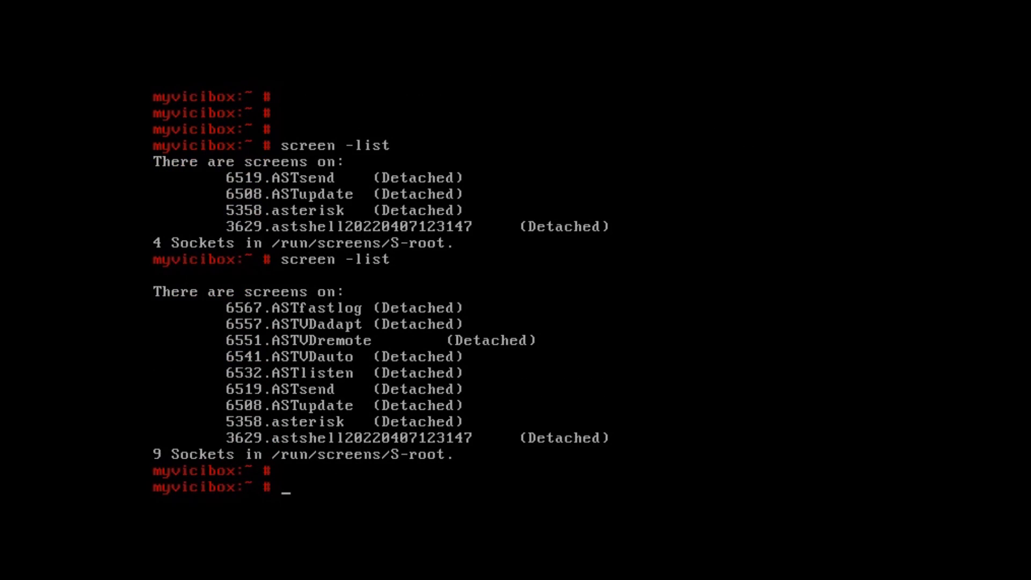
{"action": "type", "text": "screen -list"}
{"action": "key", "text": "Return"}
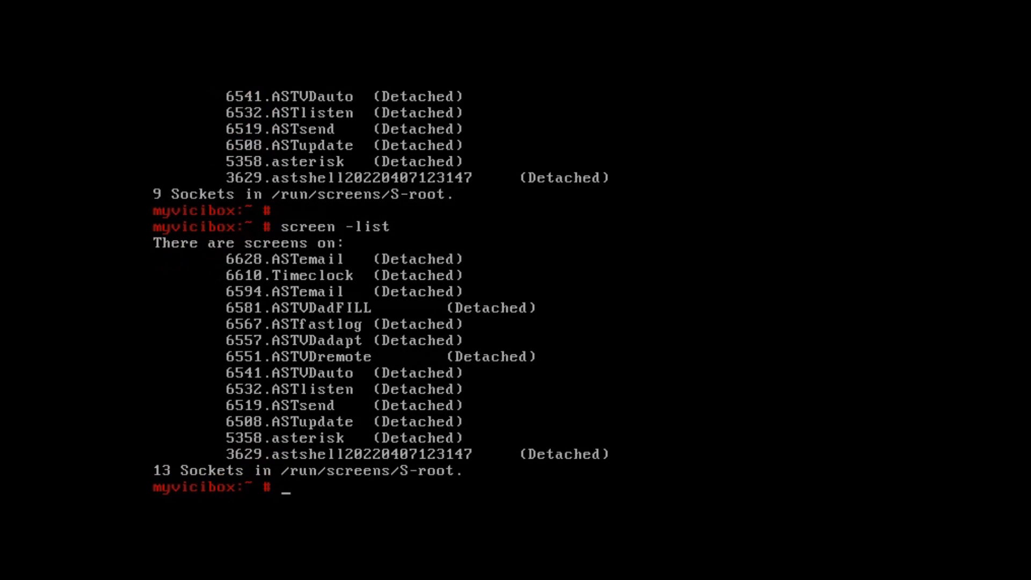
{"action": "key", "text": "Return"}
{"action": "key", "text": "Return"}
{"action": "key", "text": "Return"}
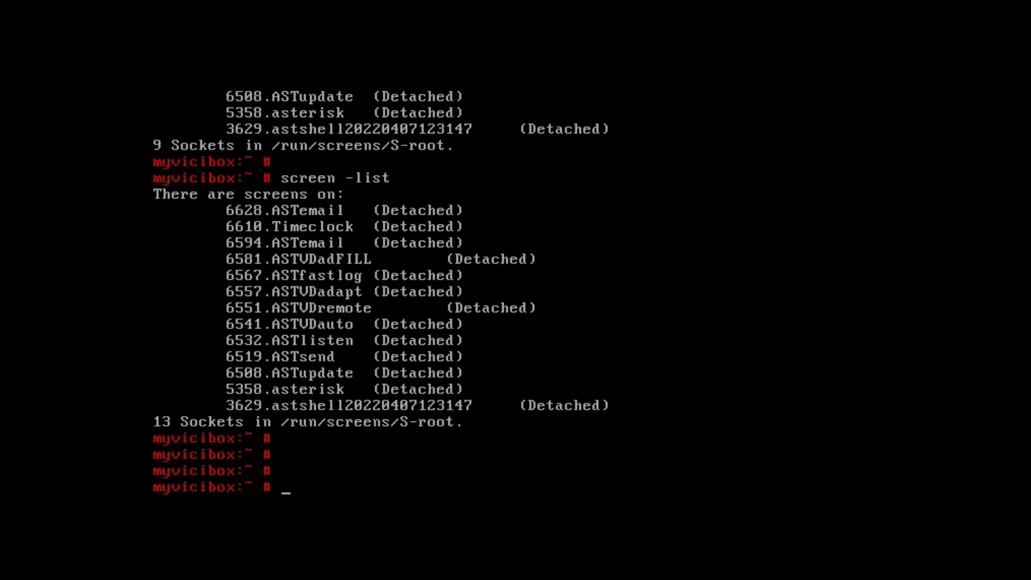
{"action": "key", "text": "Return"}
{"action": "key", "text": "Return"}
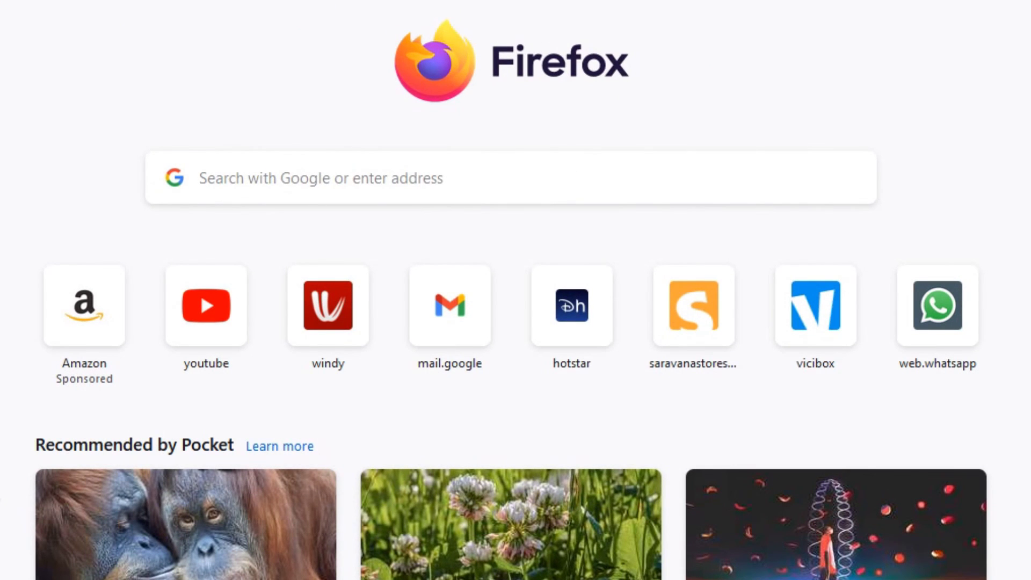
{"action": "type", "text": "192.168.29.123"}
{"action": "key", "text": "Return"}
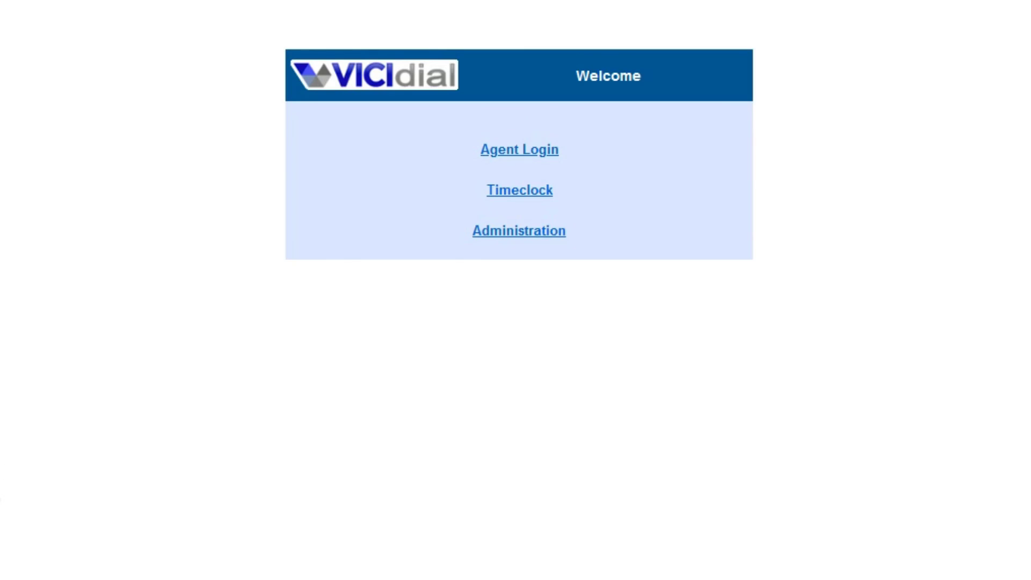
{"action": "left_click", "coordinate": [520, 231]}
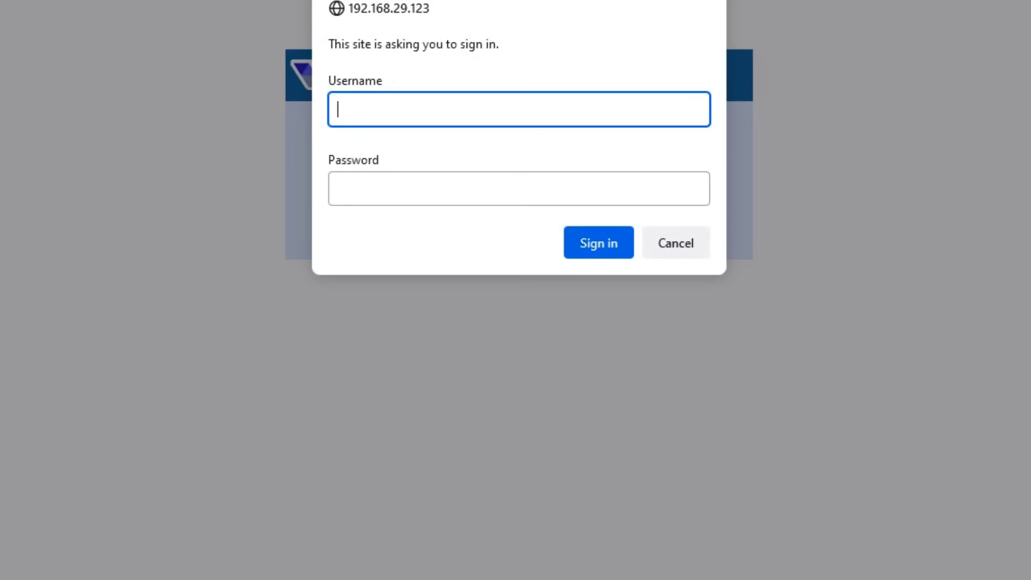
{"action": "type", "text": "6666"}
{"action": "key", "text": "Tab"}
{"action": "type", "text": "1234"}
{"action": "key", "text": "Return"}
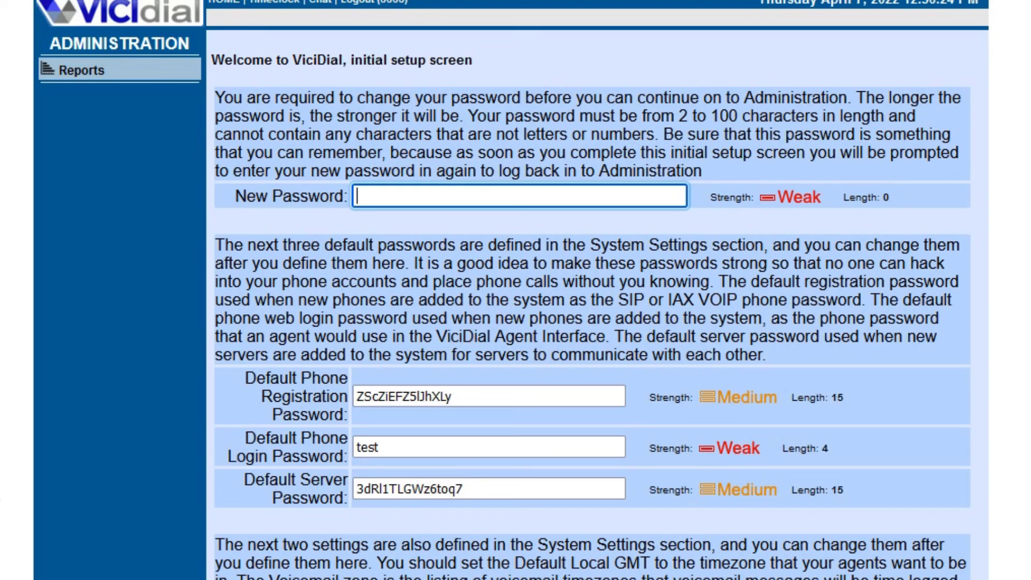
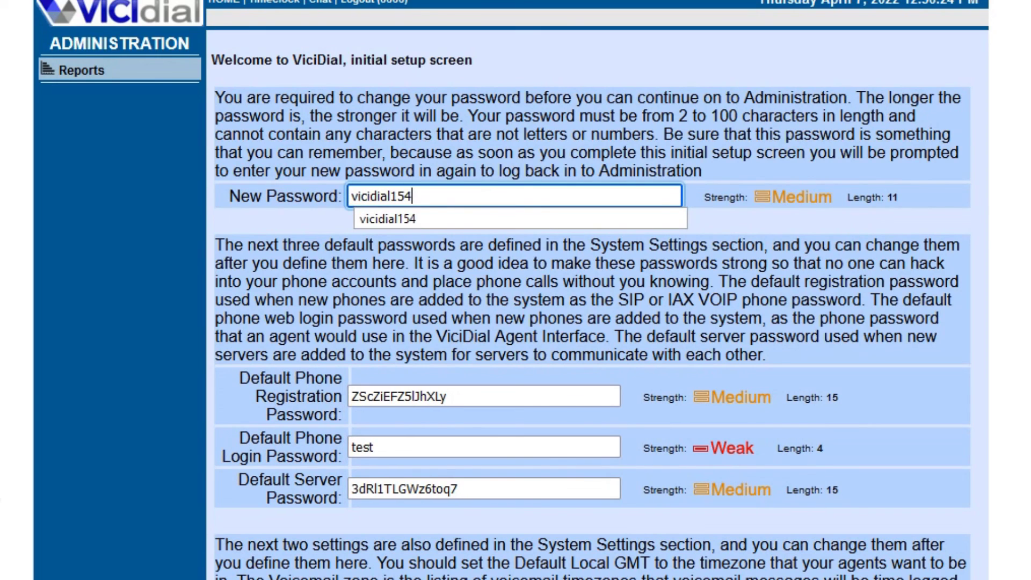
Step: Enter a new admin password, choose eastern24 - America/New_York voicemail zone, and submit
{"action": "key", "text": "Tab"}
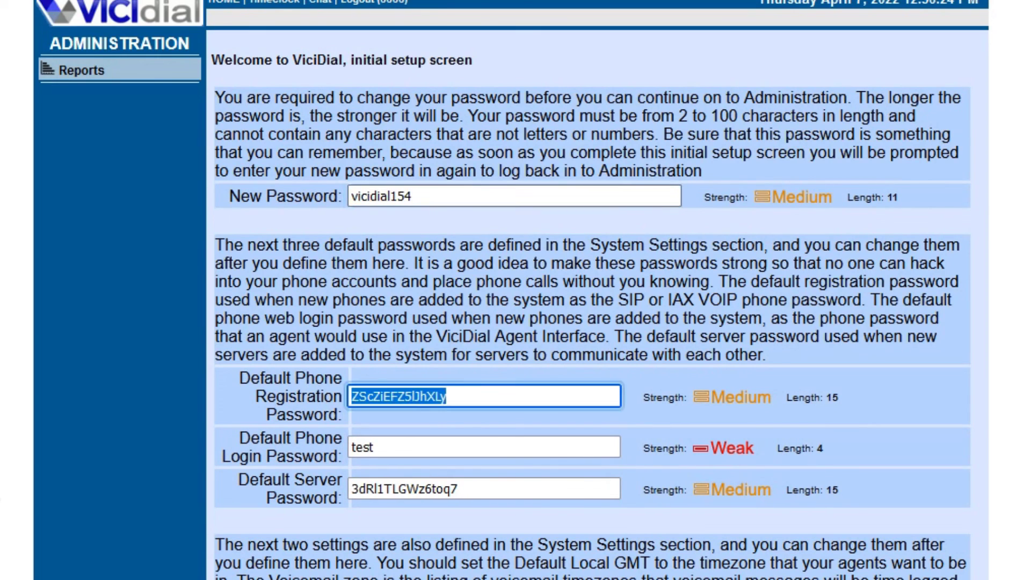
{"action": "key", "text": "Tab"}
{"action": "scroll", "coordinate": [513, 290], "scroll_direction": "down", "scroll_amount": 3}
{"action": "left_click", "coordinate": [490, 495]}
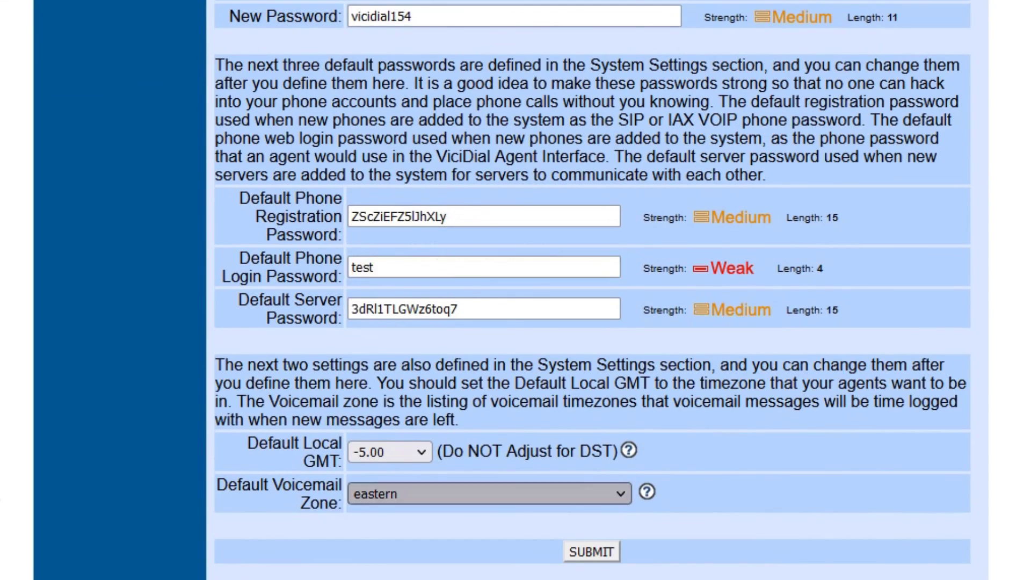
{"action": "left_click", "coordinate": [484, 338]}
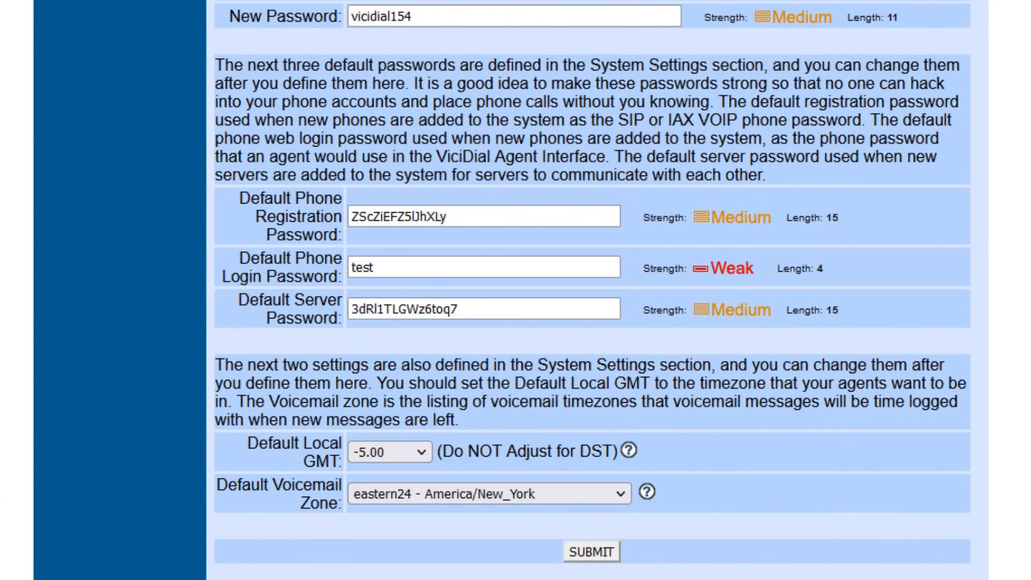
{"action": "key", "text": "Return"}
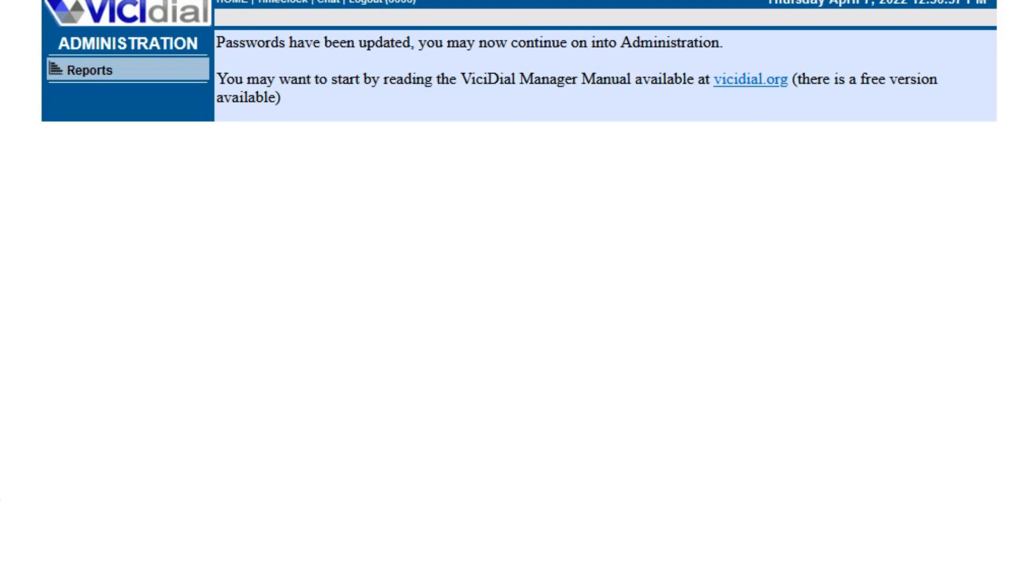